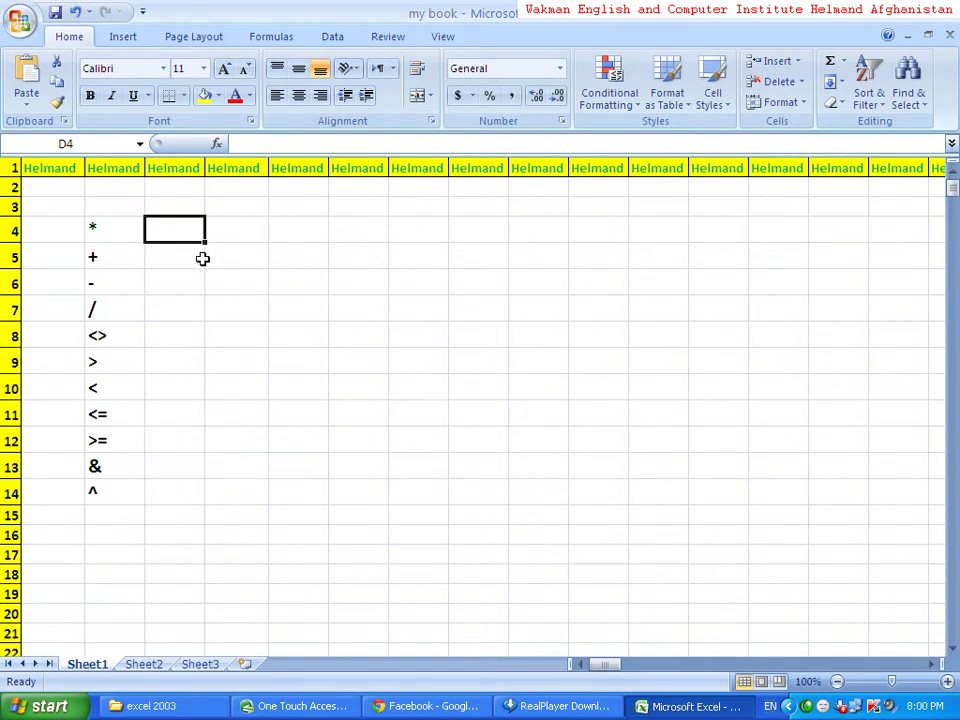
- Enter 5 in E4 and 10 in F4 beside the * operator
{"action": "left_click", "coordinate": [129, 225]}
{"action": "left_click", "coordinate": [171, 234]}
{"action": "left_click", "coordinate": [229, 235]}
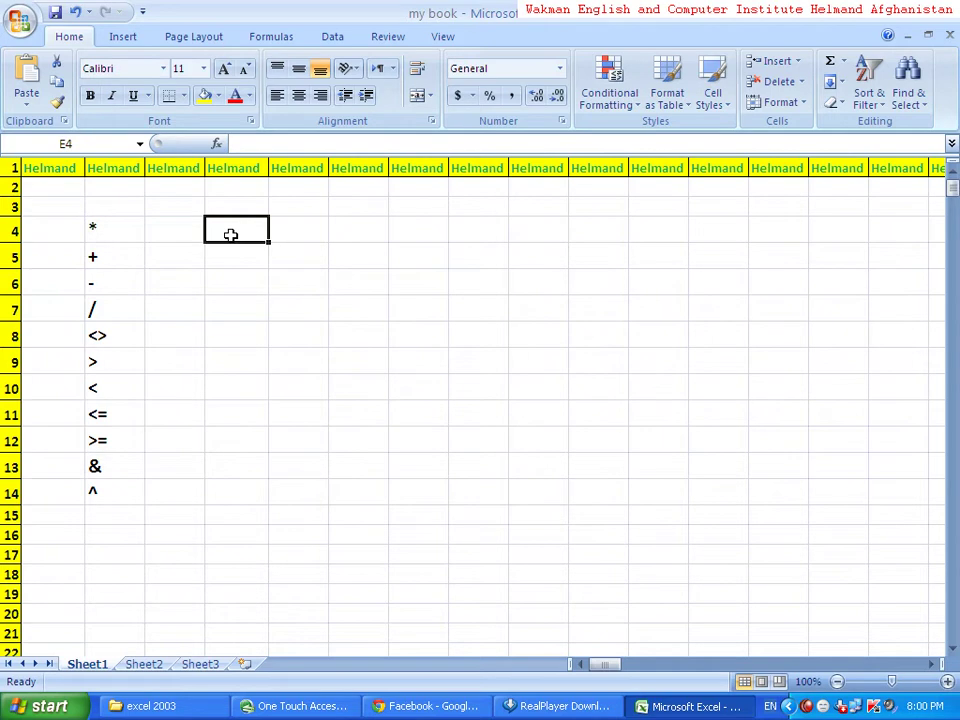
{"action": "type", "text": "5"}
{"action": "key", "text": "Tab"}
{"action": "type", "text": "10"}
{"action": "key", "text": "Tab"}
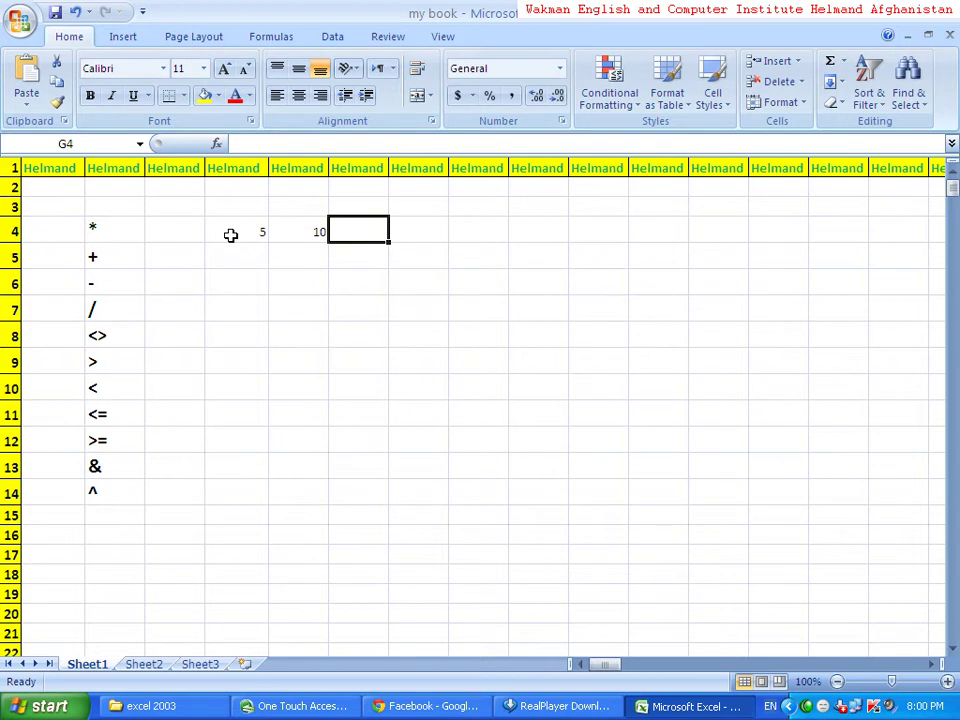
- Enter =E4*F4 in G4 so it shows 50
{"action": "type", "text": "="}
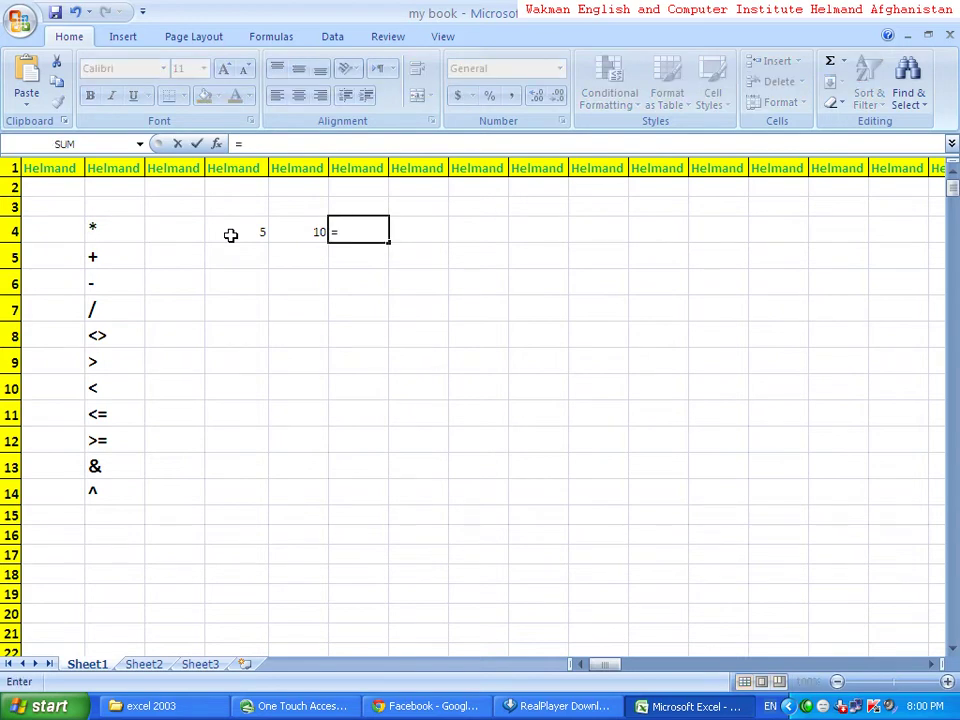
{"action": "left_click", "coordinate": [230, 235]}
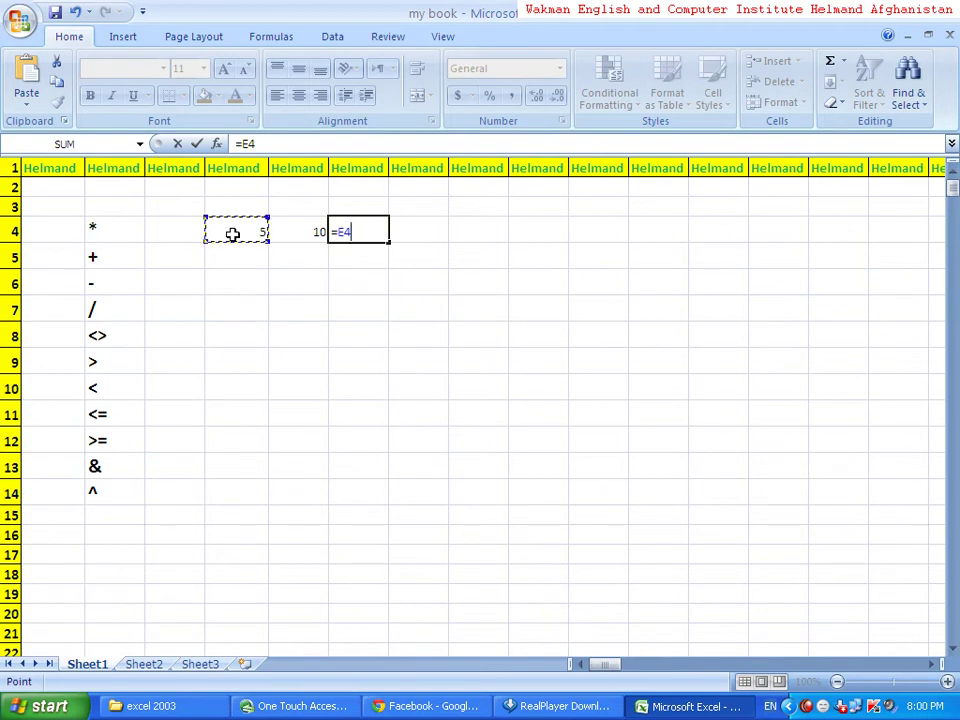
{"action": "type", "text": "*"}
{"action": "key", "text": "BackSpace"}
{"action": "type", "text": "*"}
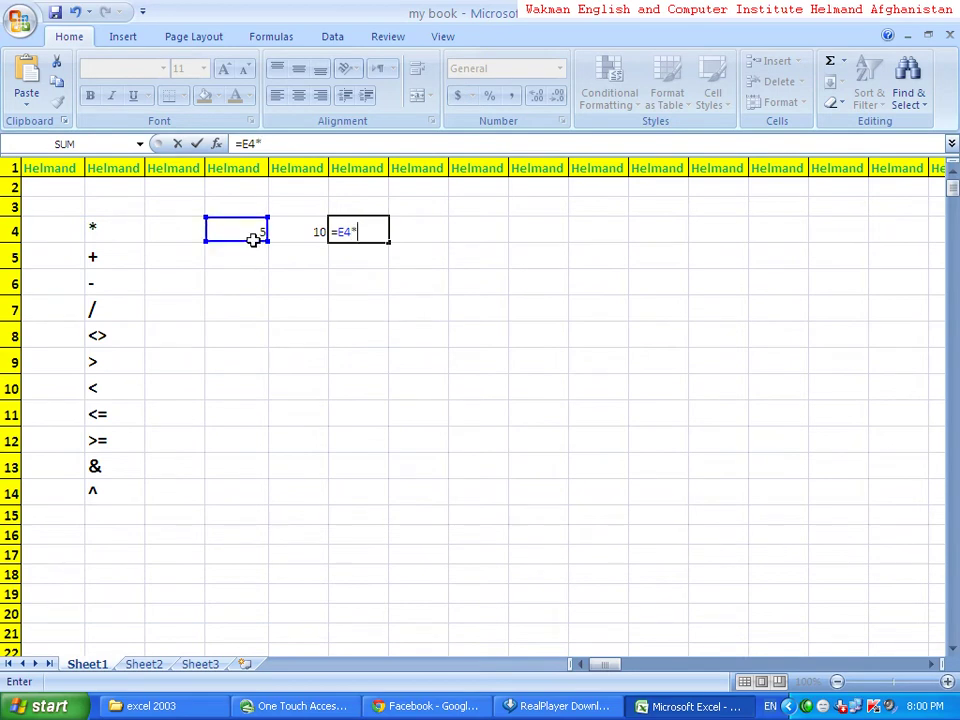
{"action": "left_click", "coordinate": [313, 229]}
{"action": "key", "text": "Return"}
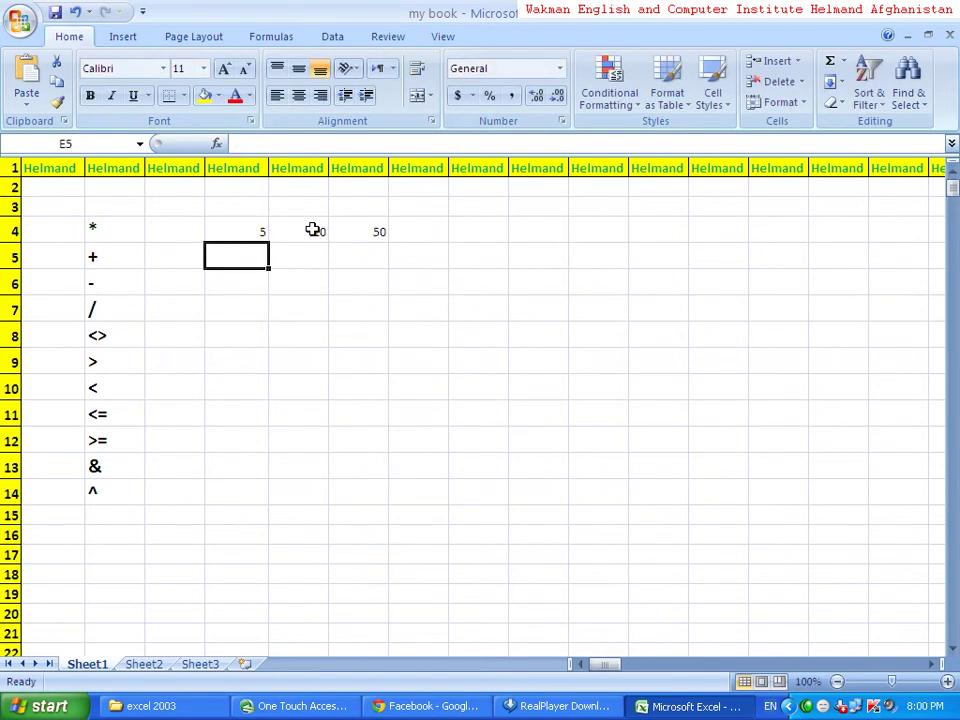
- Enter 5 in E5 and 10 in F5 beside the + operator
{"action": "left_click", "coordinate": [131, 256]}
{"action": "left_click", "coordinate": [185, 259]}
{"action": "left_click", "coordinate": [248, 270]}
{"action": "left_click", "coordinate": [256, 257]}
{"action": "type", "text": "5"}
{"action": "key", "text": "Tab"}
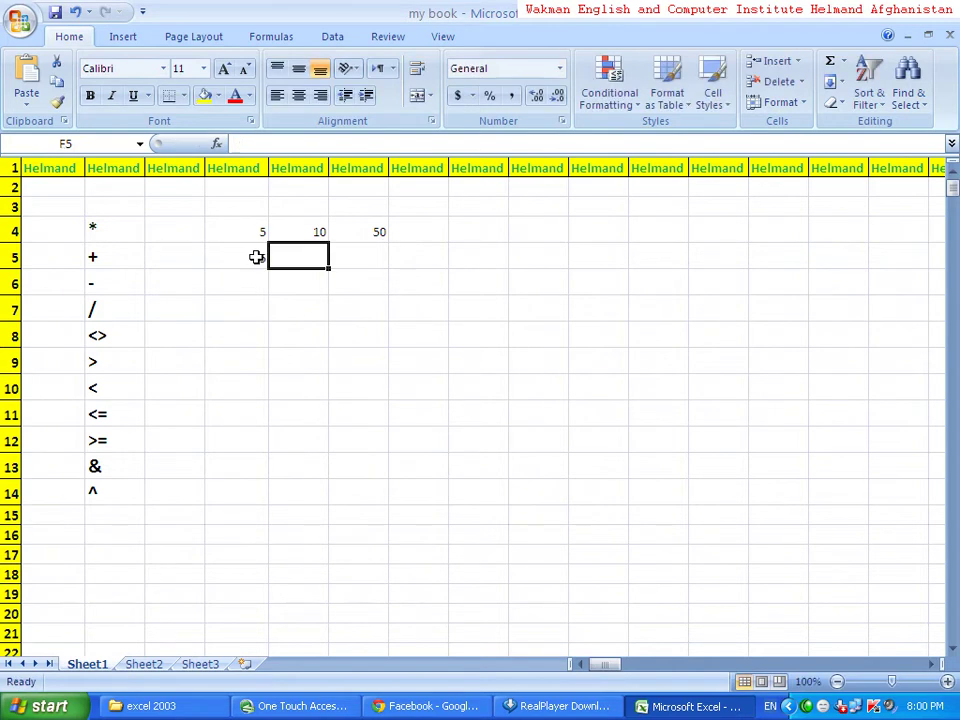
{"action": "type", "text": "10"}
{"action": "key", "text": "Tab"}
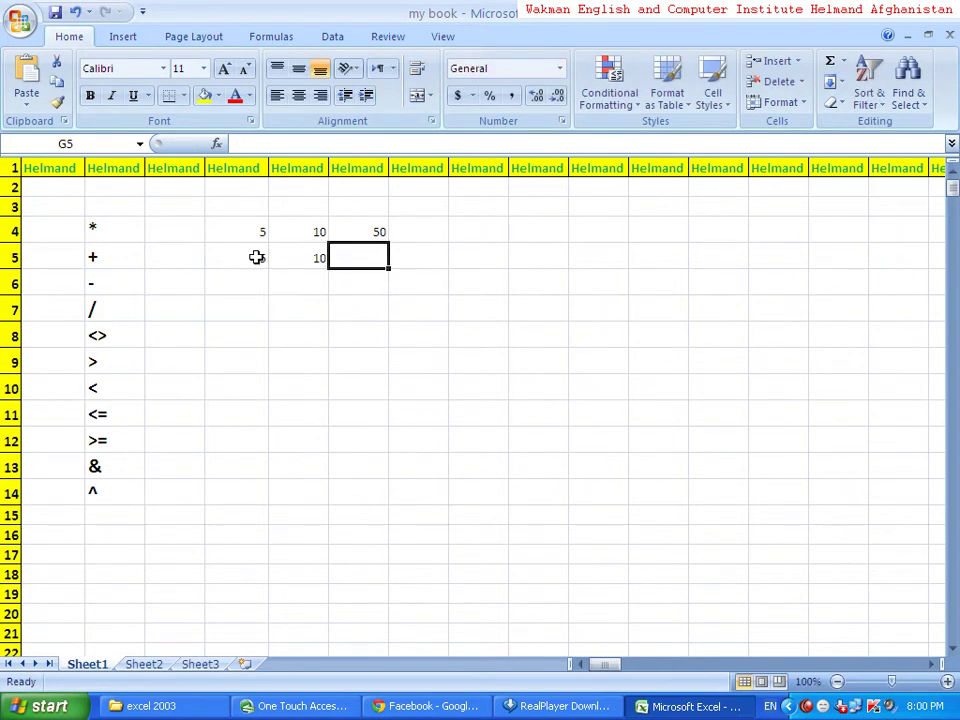
- Enter =E5+F5 in G5 so it shows 15
{"action": "type", "text": "="}
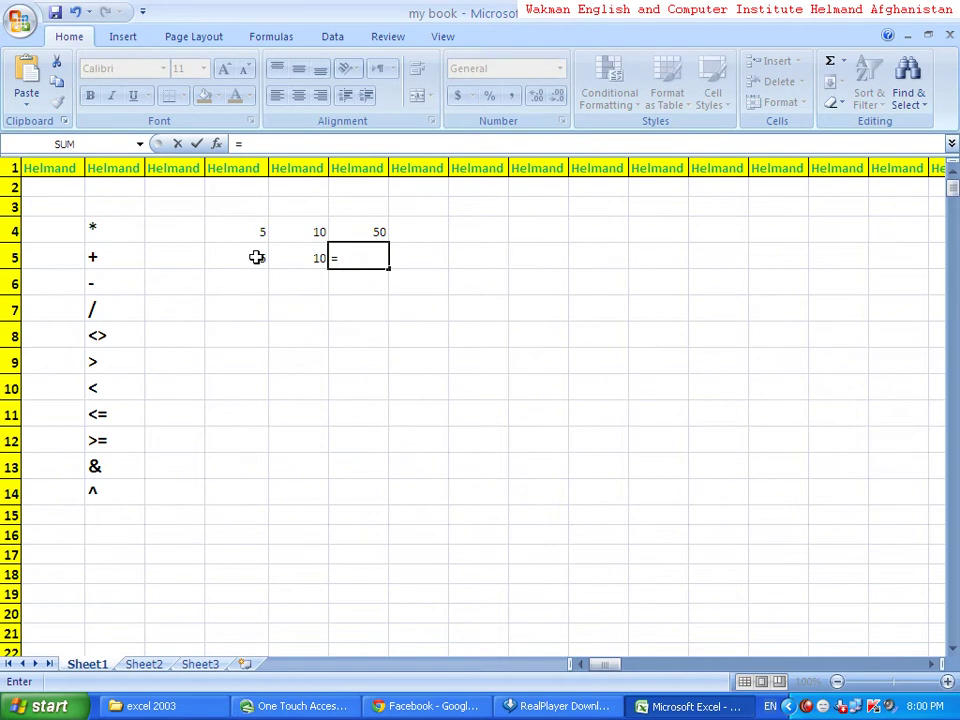
{"action": "left_click", "coordinate": [253, 255]}
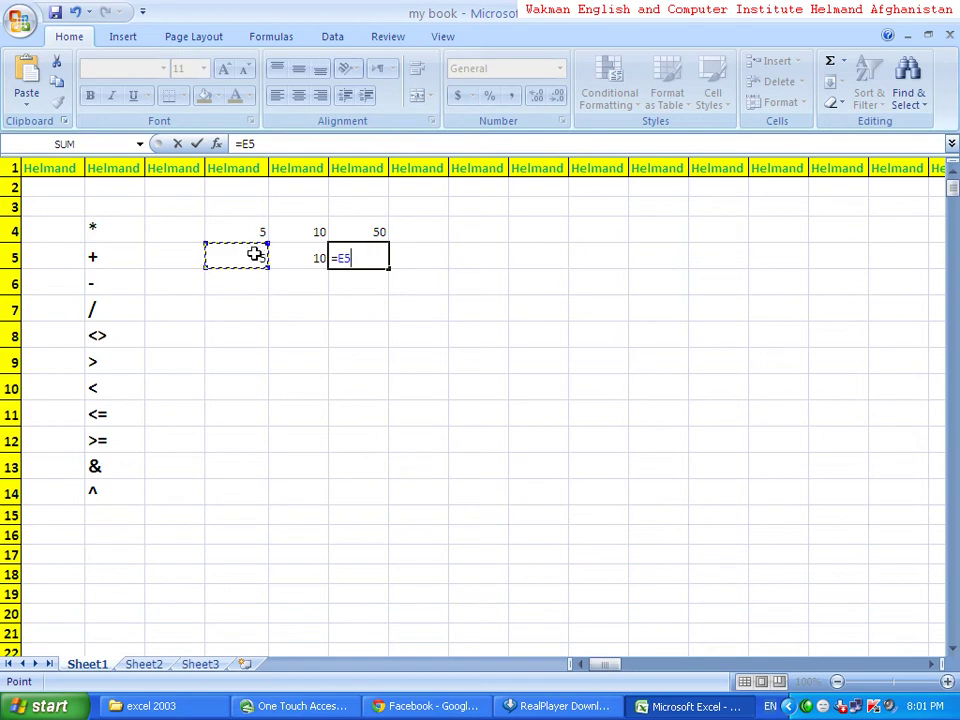
{"action": "type", "text": "+"}
{"action": "key", "text": "BackSpace"}
{"action": "type", "text": "+"}
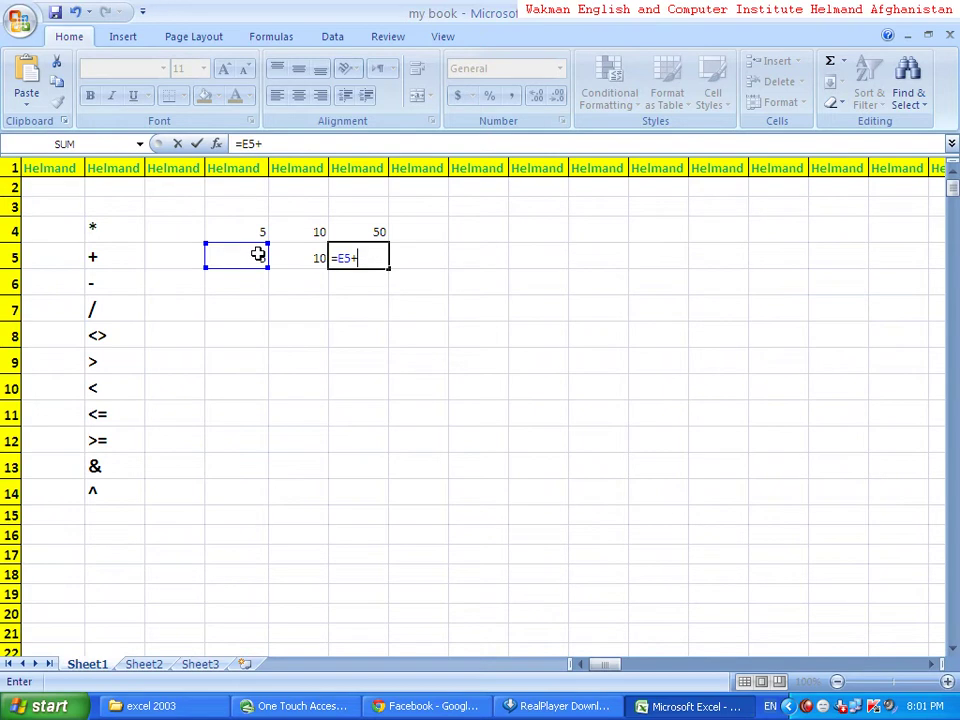
{"action": "left_click", "coordinate": [306, 262]}
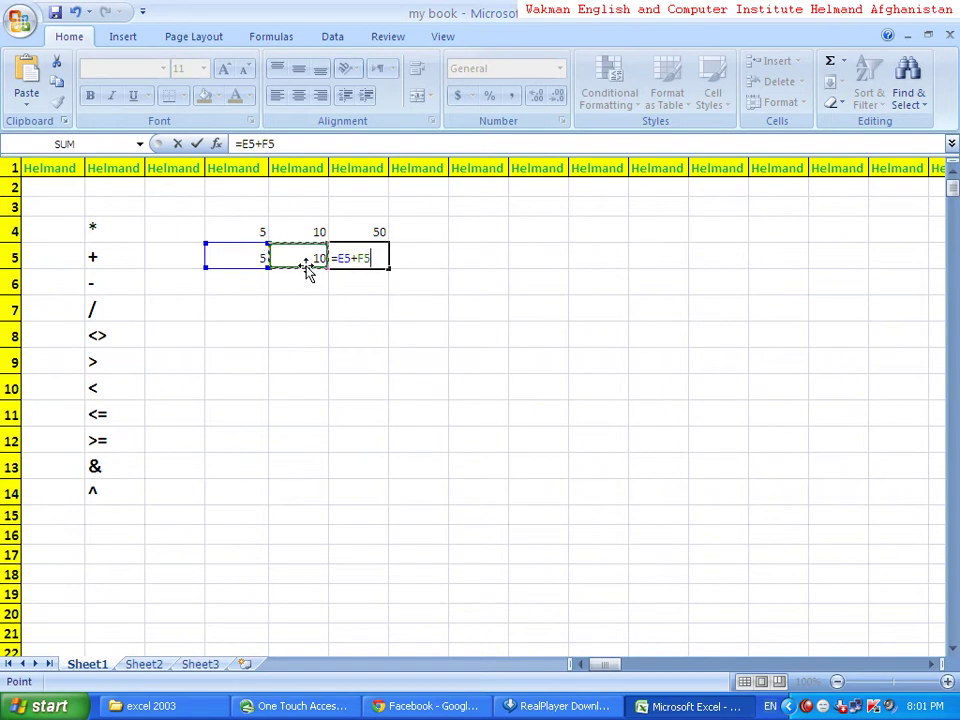
{"action": "key", "text": "Return"}
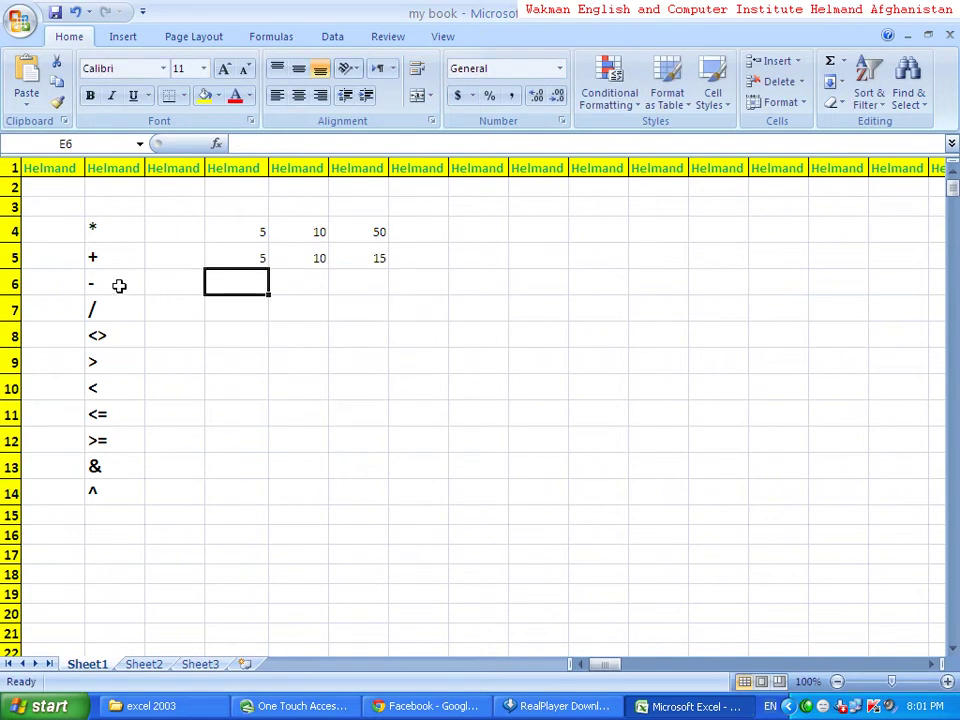
- Enter 10 in E6 and 8 in F6 beside the - operator
{"action": "left_click", "coordinate": [118, 287]}
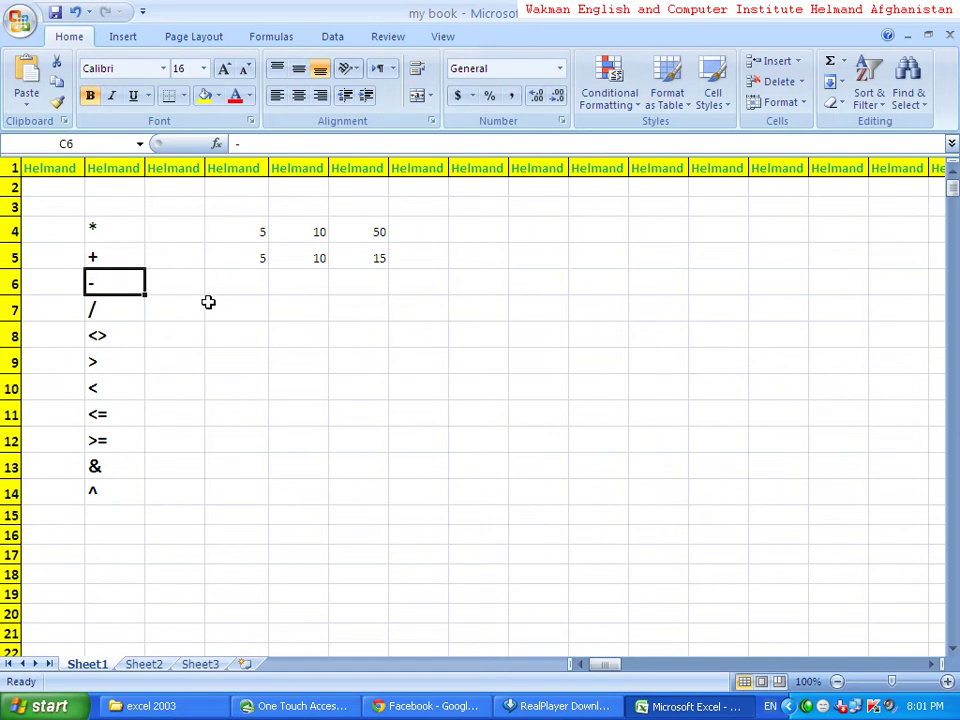
{"action": "left_click", "coordinate": [253, 283]}
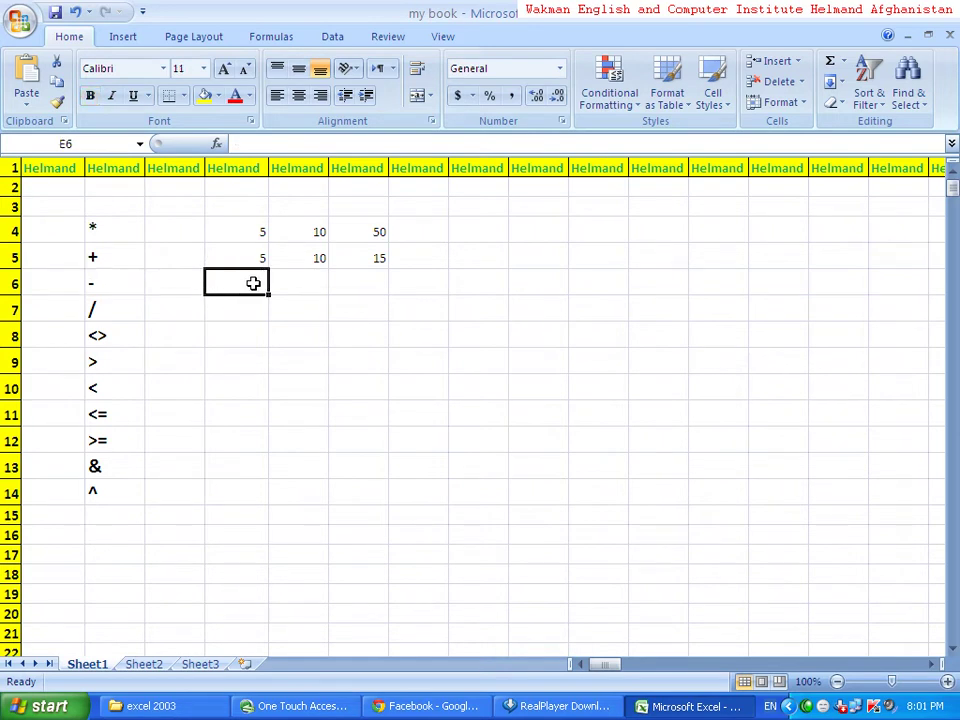
{"action": "type", "text": "5"}
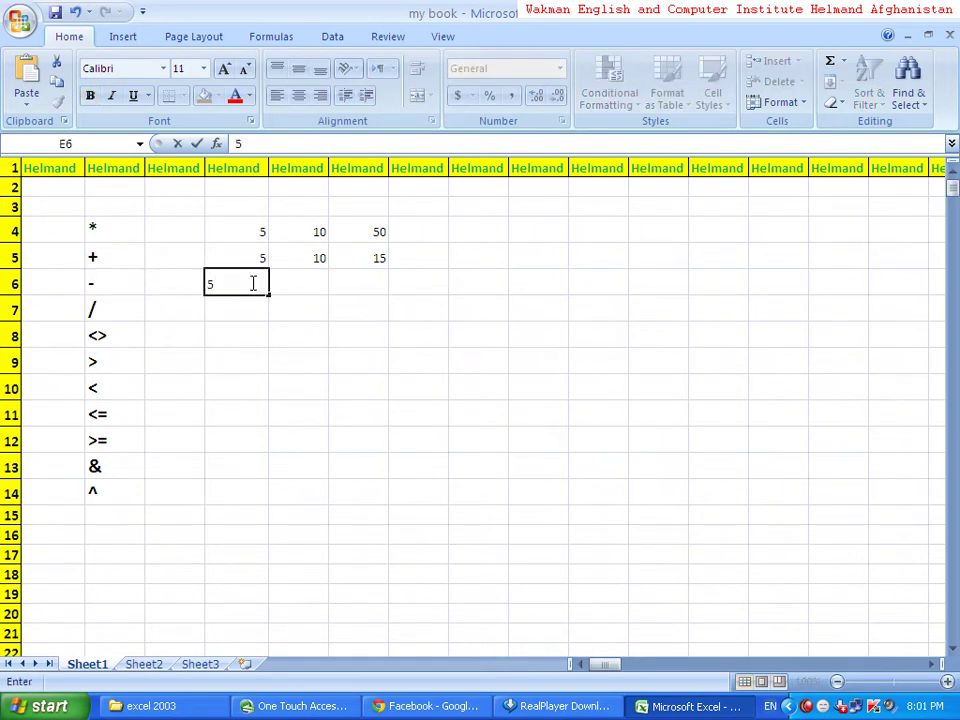
{"action": "key", "text": "BackSpace"}
{"action": "type", "text": "10"}
{"action": "key", "text": "Tab"}
{"action": "type", "text": "8"}
{"action": "key", "text": "Tab"}
- Enter =E6-F6 in G6 so it shows 2
{"action": "type", "text": "="}
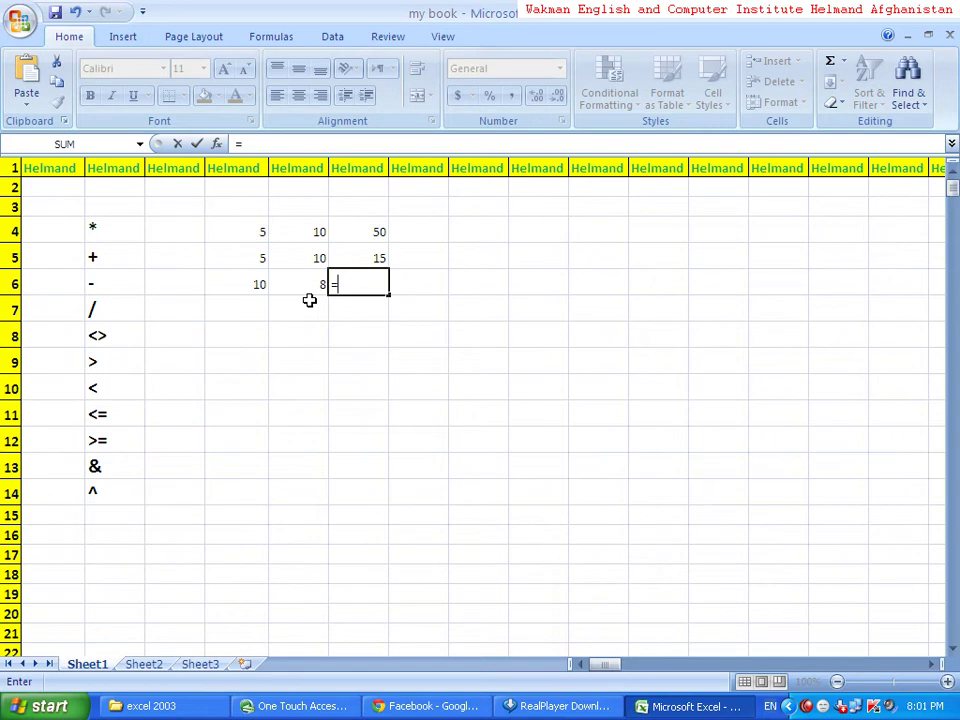
{"action": "left_click", "coordinate": [257, 286]}
{"action": "type", "text": "-"}
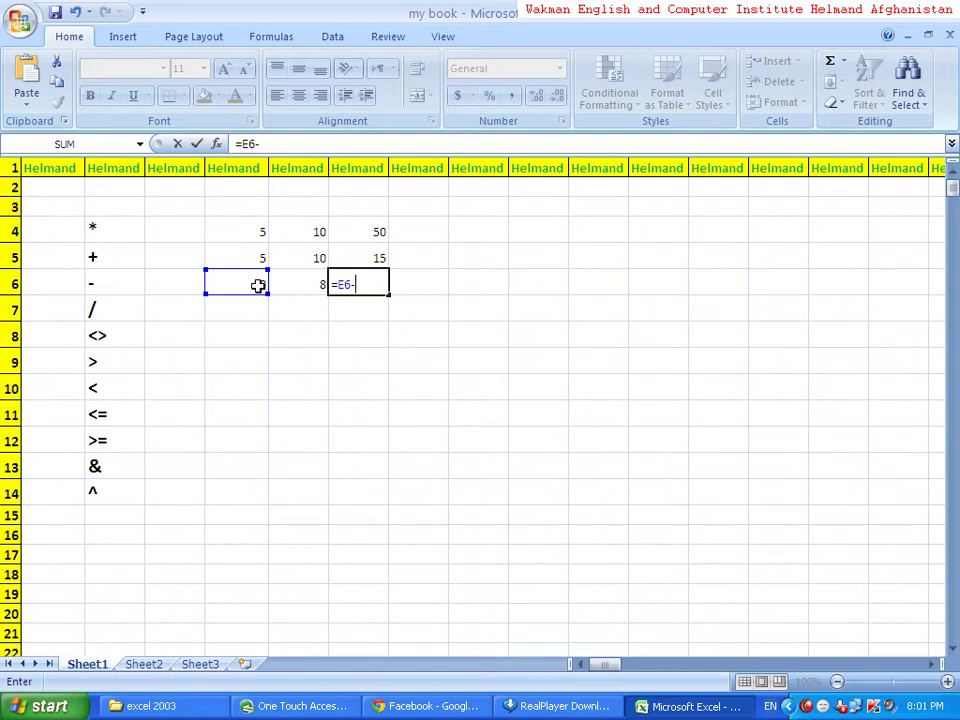
{"action": "left_click", "coordinate": [287, 287]}
{"action": "key", "text": "Return"}
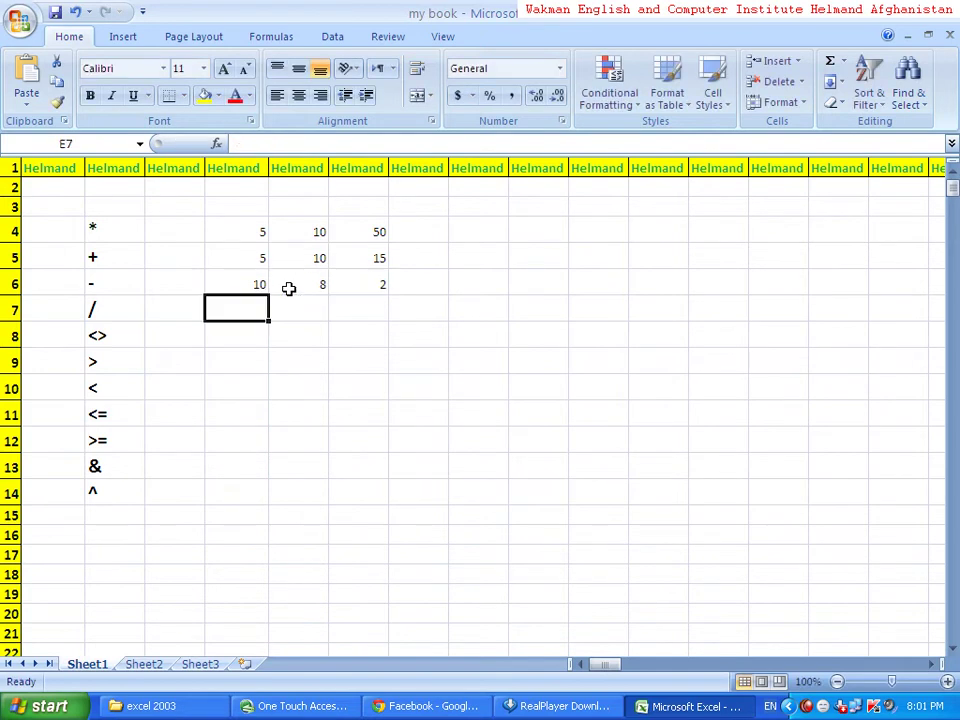
- Enter 10 in E7 and 5 in F7 beside the / operator
{"action": "left_click", "coordinate": [103, 316]}
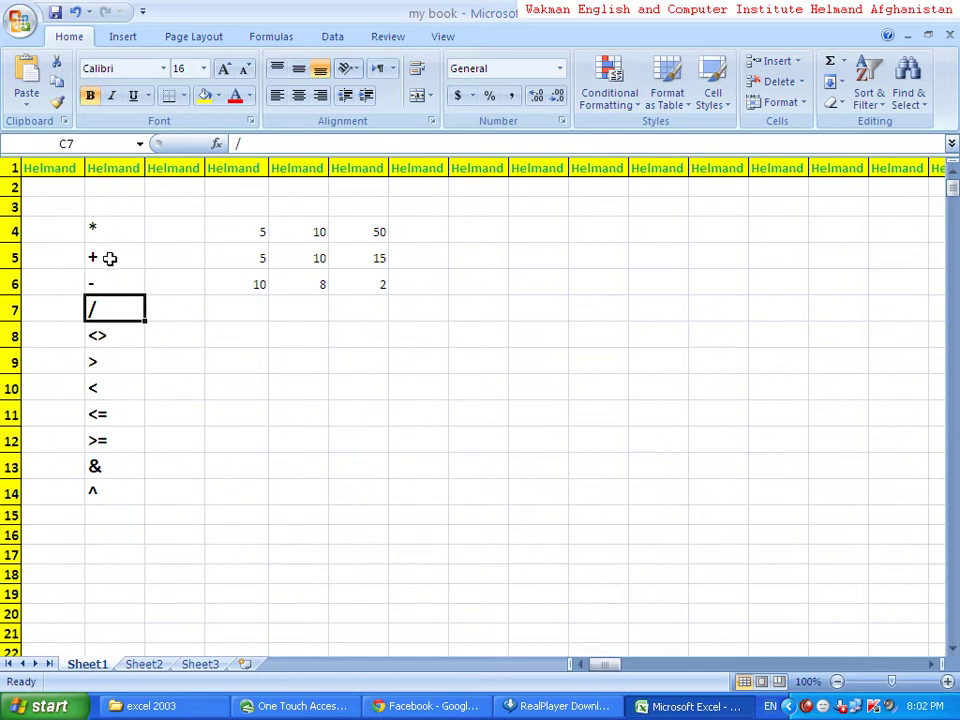
{"action": "left_click", "coordinate": [111, 287]}
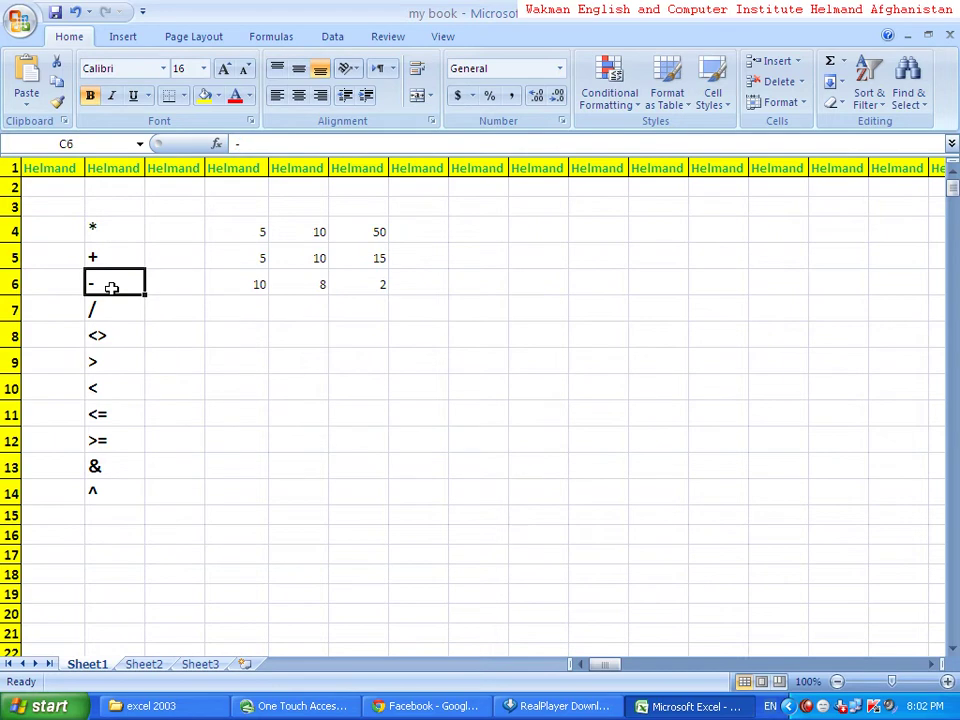
{"action": "left_click", "coordinate": [111, 309]}
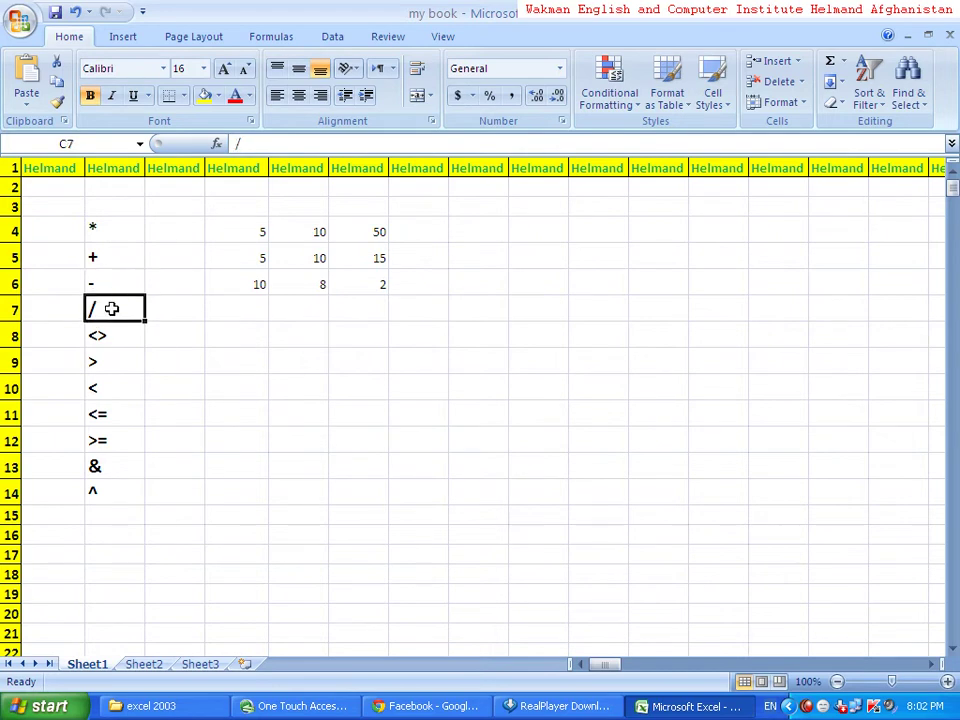
{"action": "left_click", "coordinate": [257, 310]}
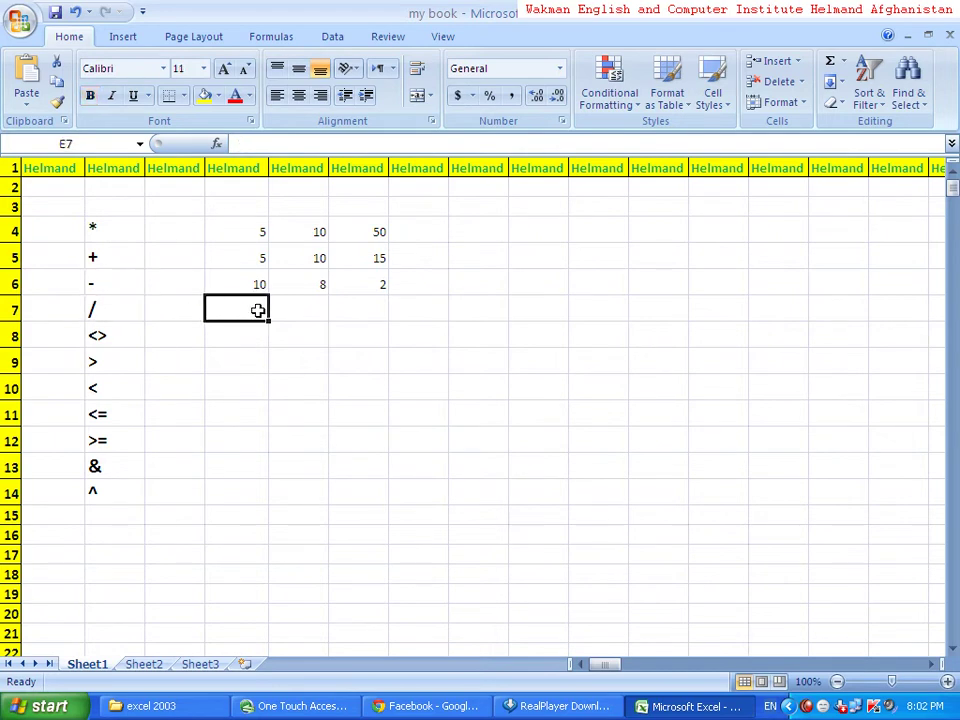
{"action": "type", "text": "10"}
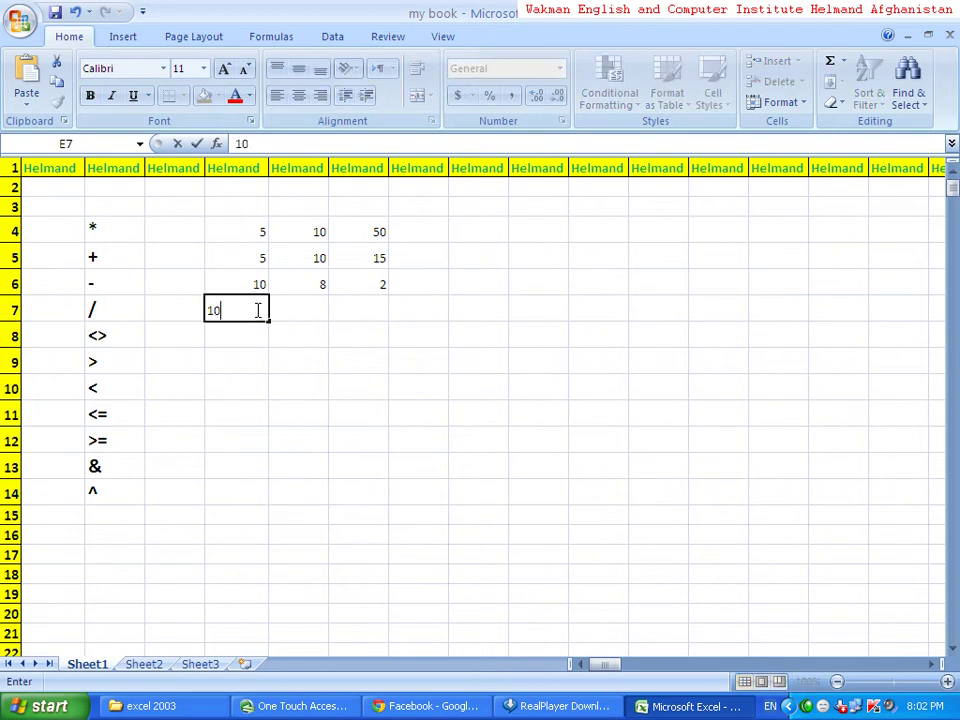
{"action": "key", "text": "Tab"}
{"action": "type", "text": "5"}
{"action": "key", "text": "Tab"}
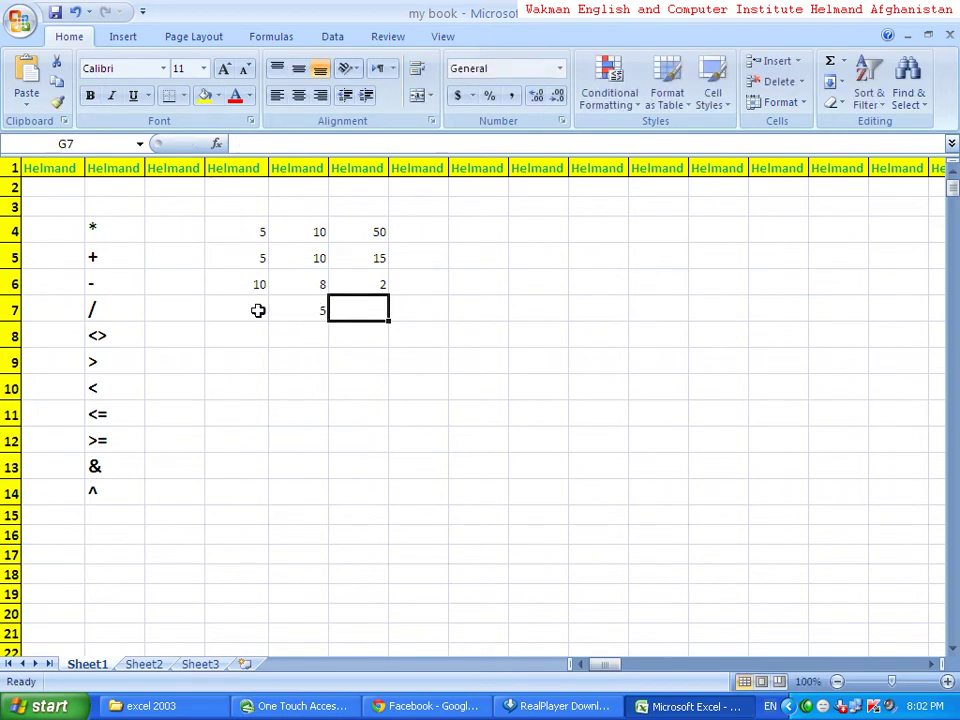
- Enter =E7/F7 in G7 so it shows 2
{"action": "type", "text": "="}
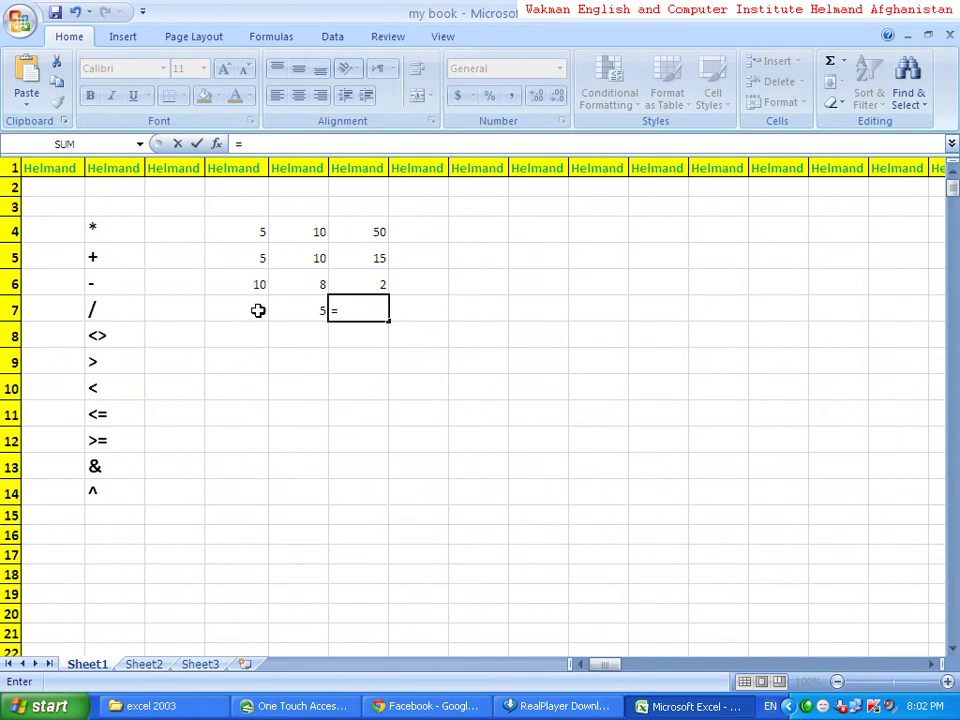
{"action": "left_click", "coordinate": [266, 316]}
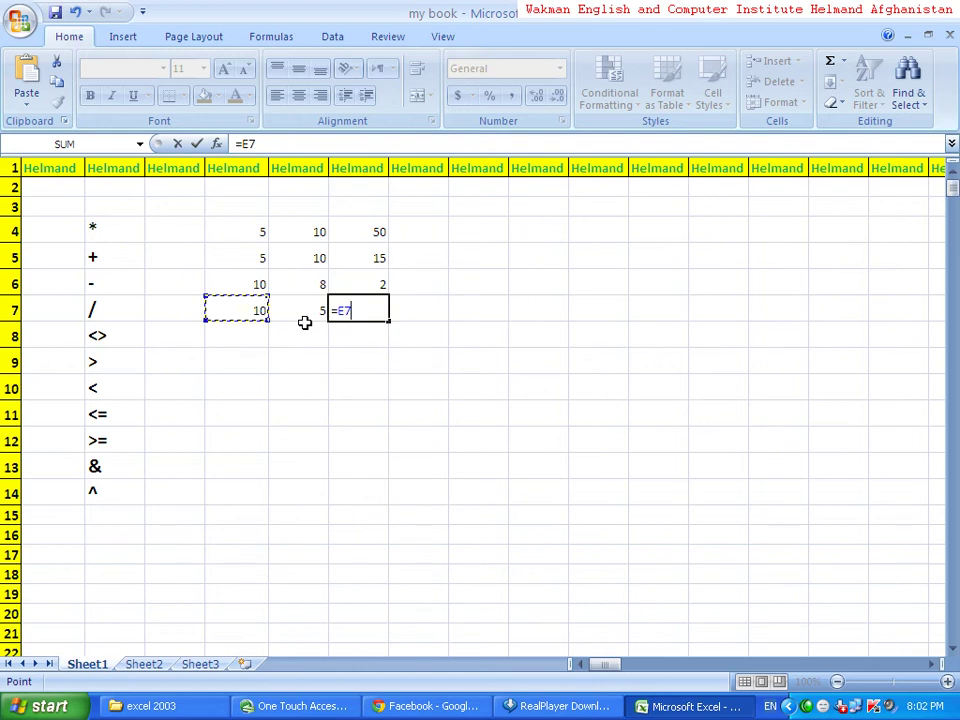
{"action": "type", "text": "/"}
{"action": "left_click", "coordinate": [310, 320]}
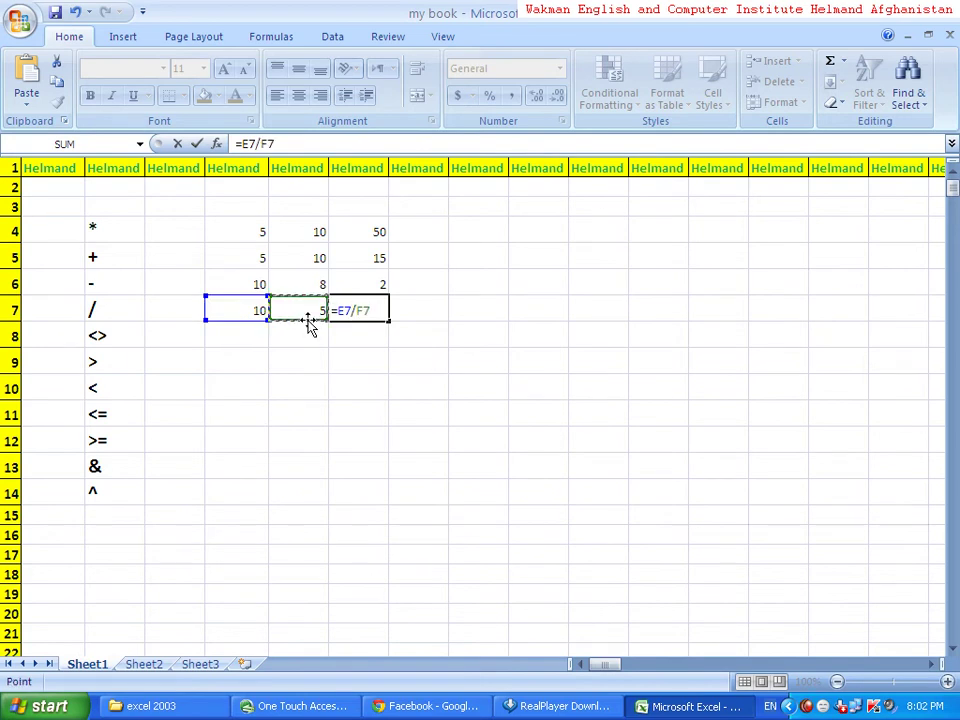
{"action": "key", "text": "Return"}
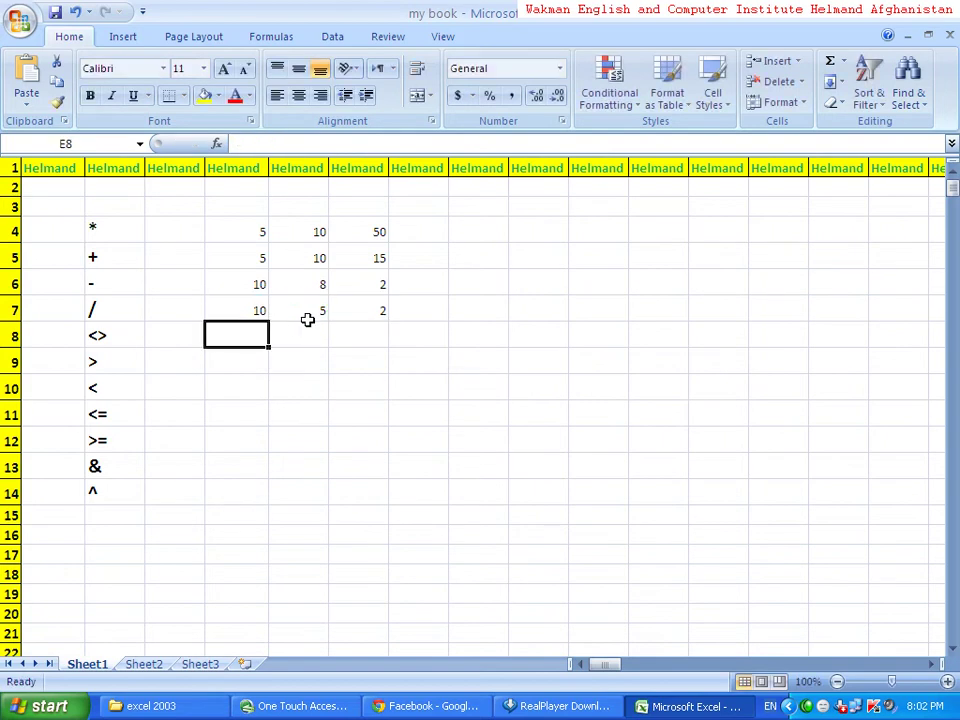
- Enter 1000 in H8 and 5000 in I8 beside the <> operator
{"action": "left_click", "coordinate": [125, 336]}
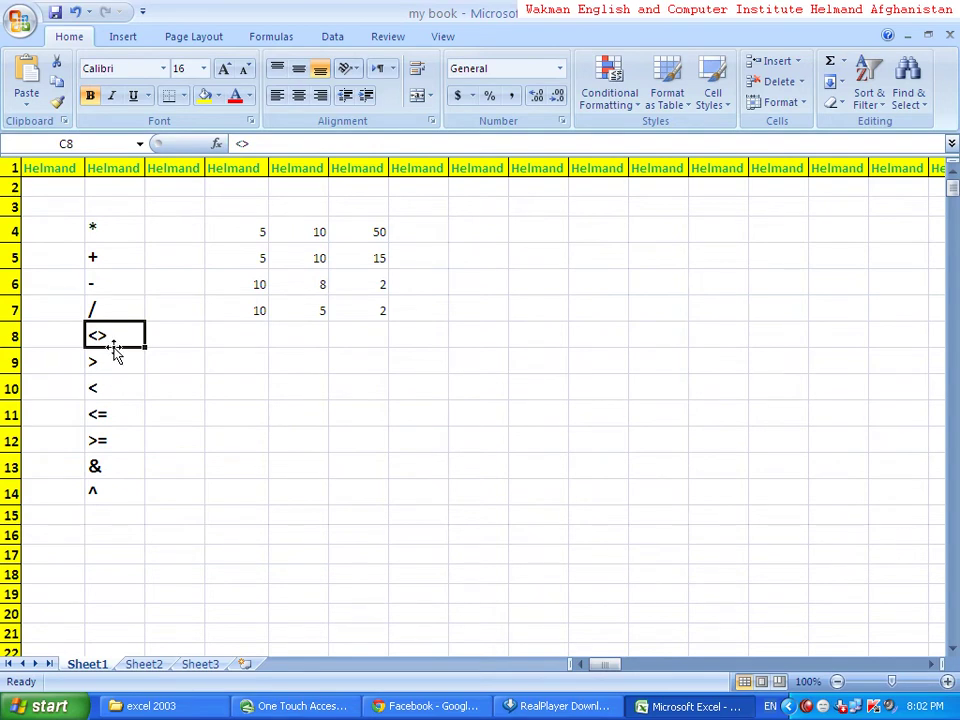
{"action": "left_click", "coordinate": [425, 334]}
{"action": "type", "text": "1000"}
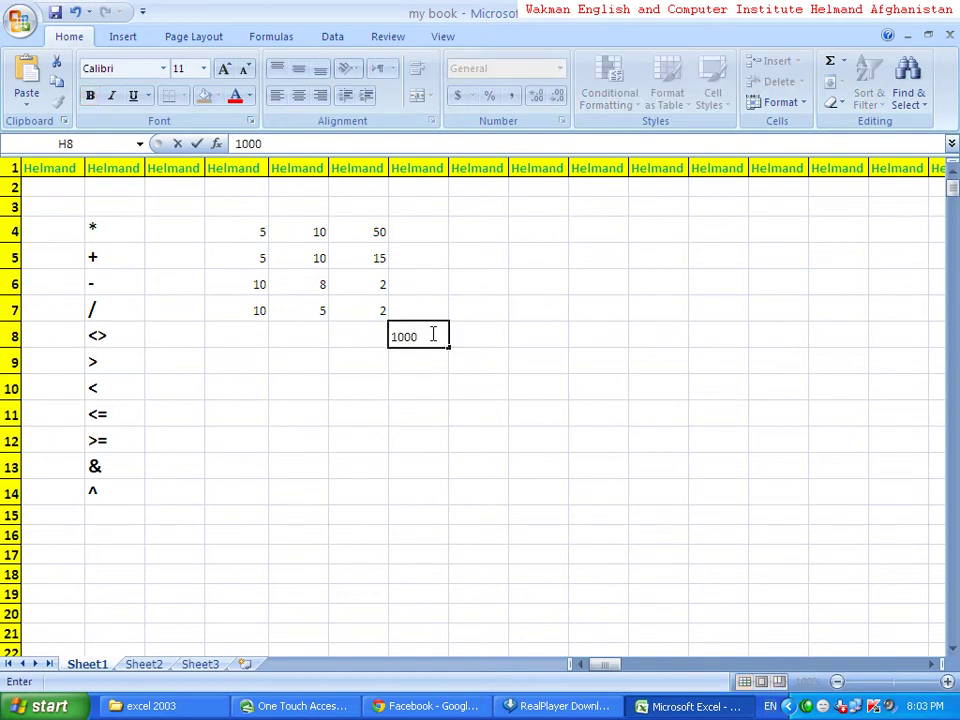
{"action": "key", "text": "Tab"}
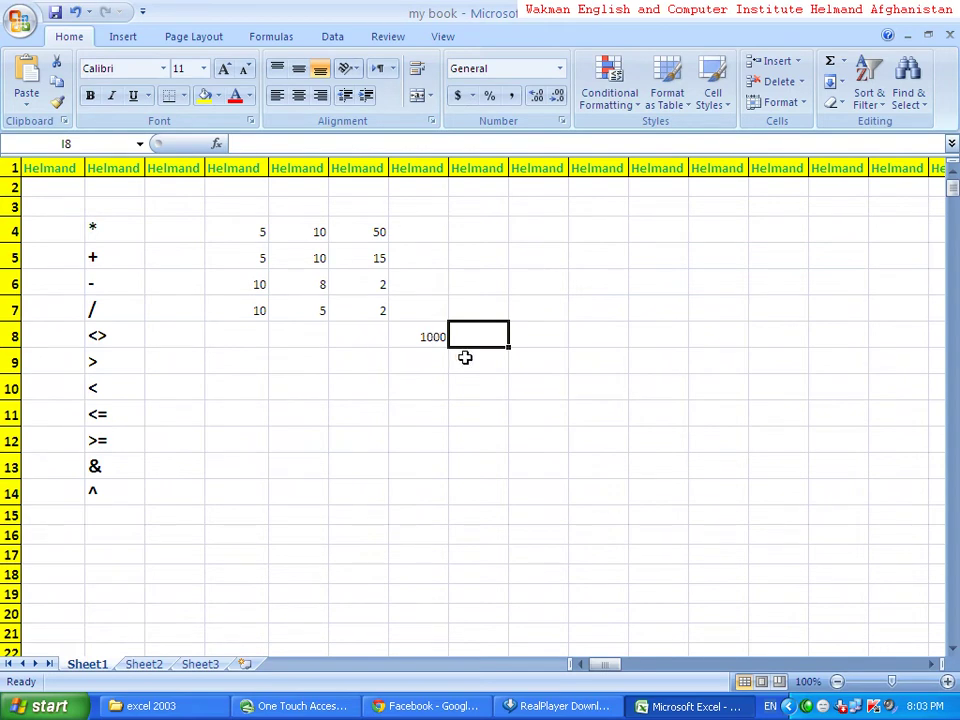
{"action": "type", "text": "5000"}
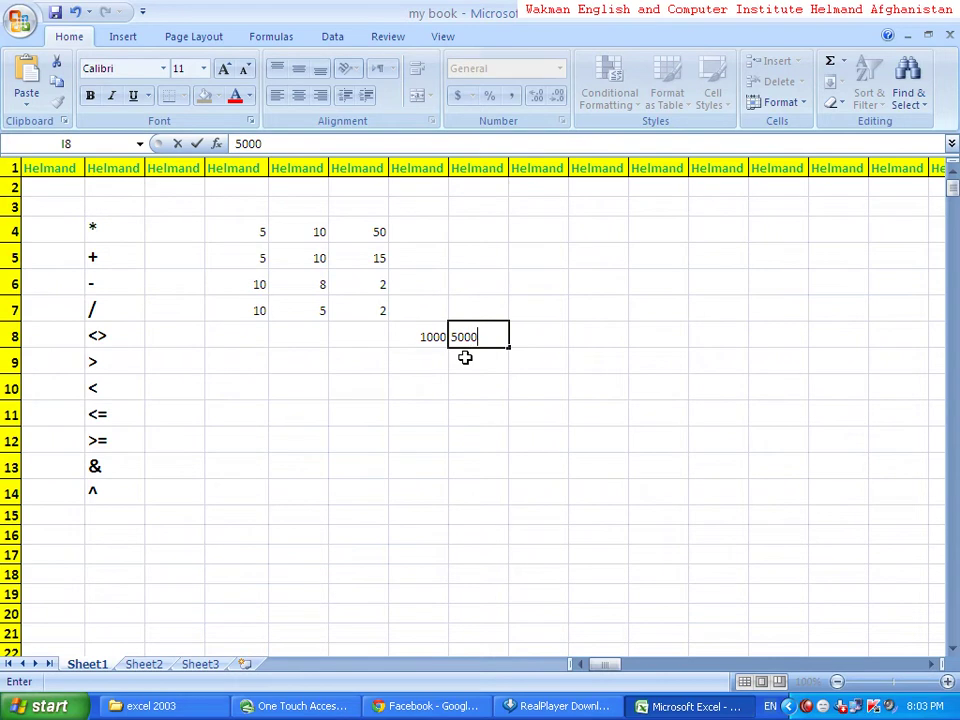
{"action": "key", "text": "Tab"}
- Enter the not-equal formula =H8<>I8 in J8
{"action": "type", "text": "="}
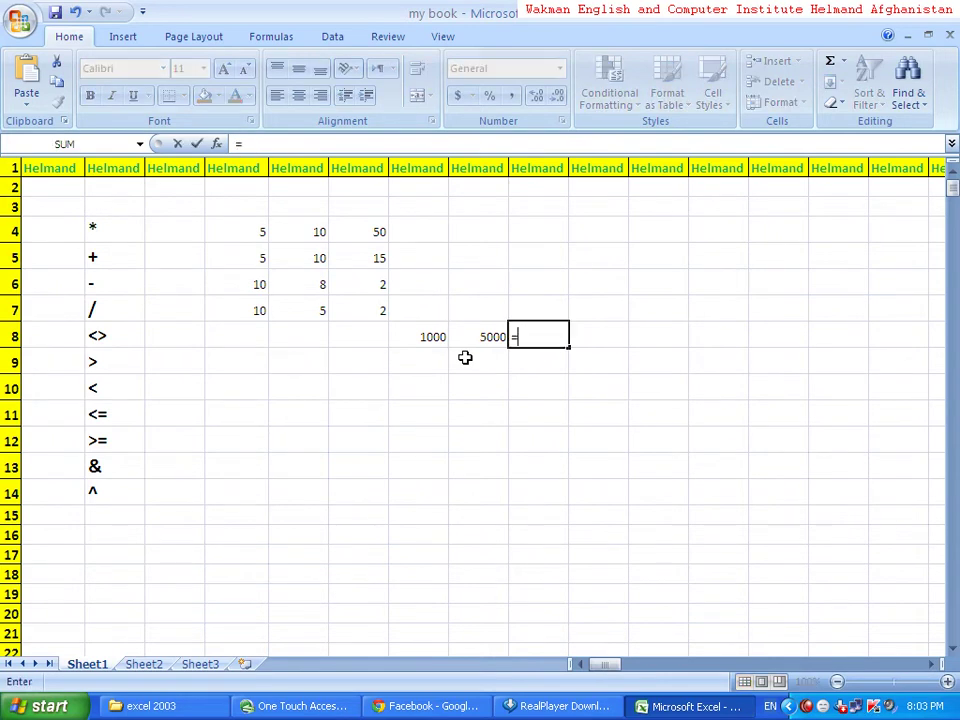
{"action": "left_click", "coordinate": [439, 337]}
{"action": "type", "text": "<>"}
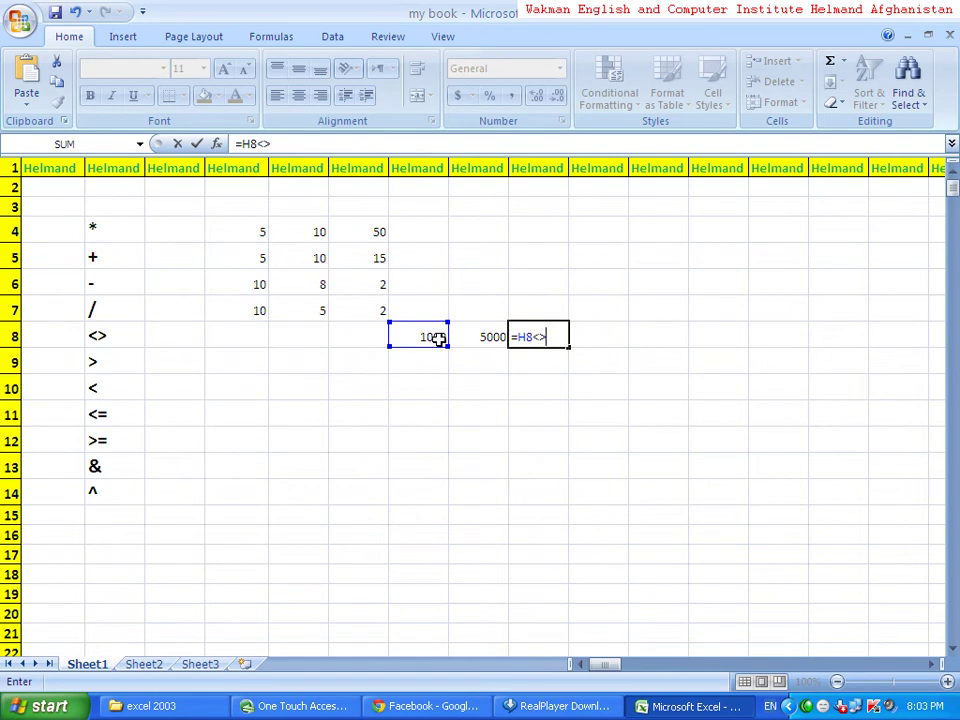
{"action": "left_click", "coordinate": [478, 339]}
{"action": "key", "text": "Return"}
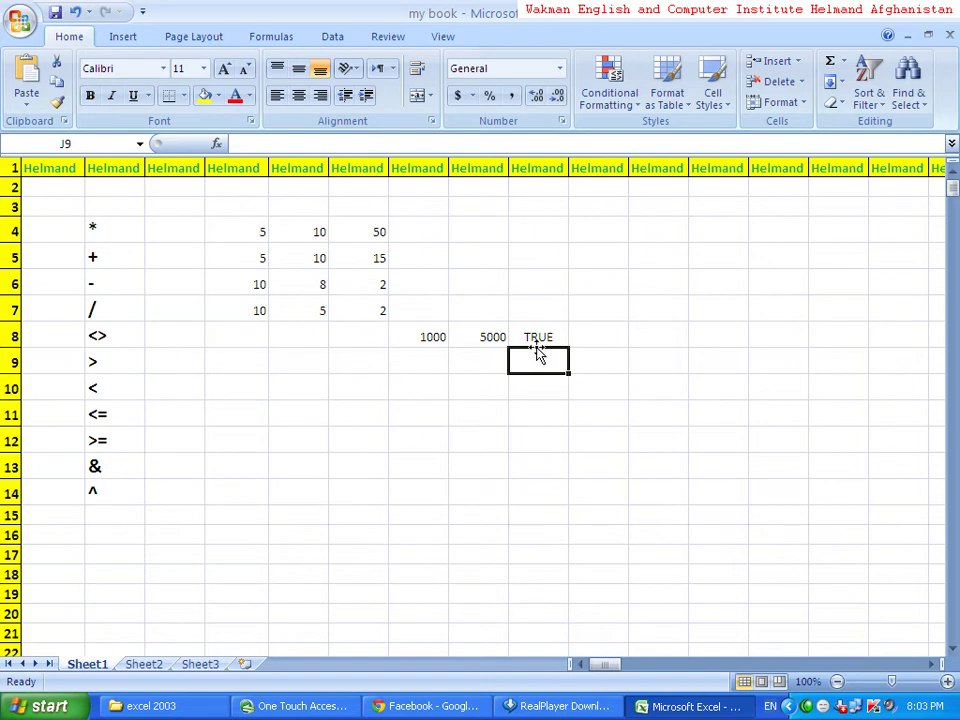
- Change H8 to 5000 and select I8 for editing
{"action": "left_click", "coordinate": [427, 341]}
{"action": "type", "text": "5000"}
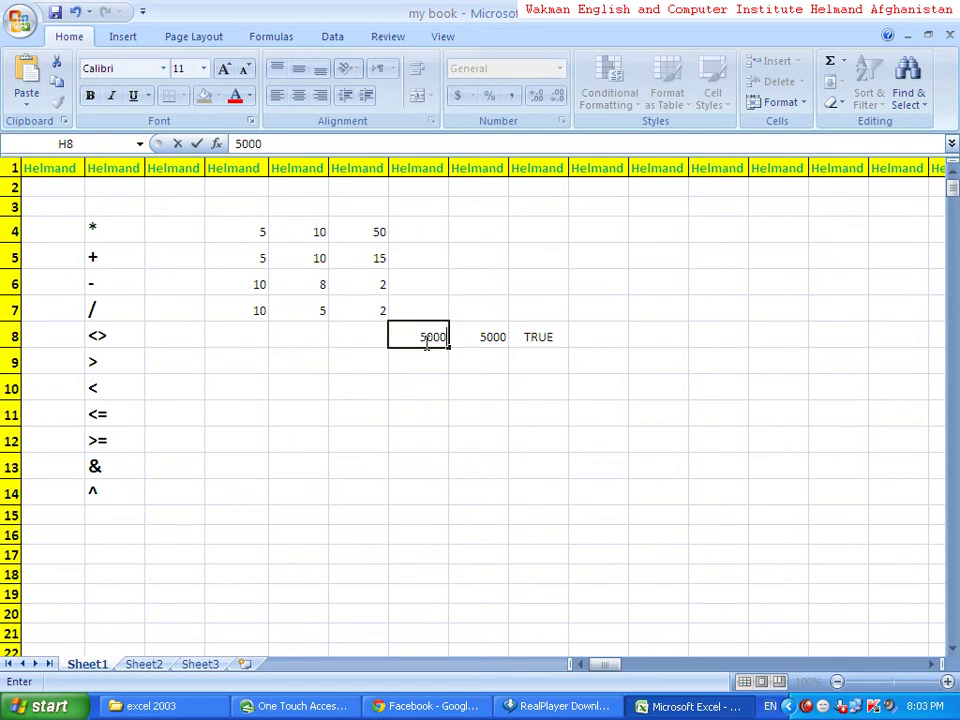
{"action": "key", "text": "Return"}
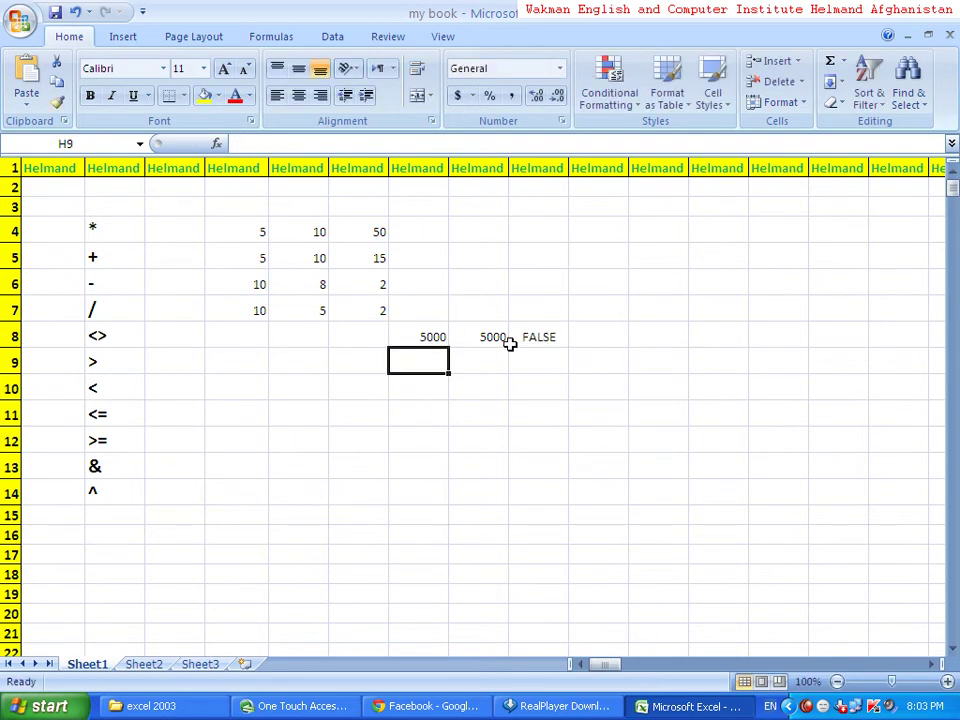
{"action": "left_click", "coordinate": [468, 339]}
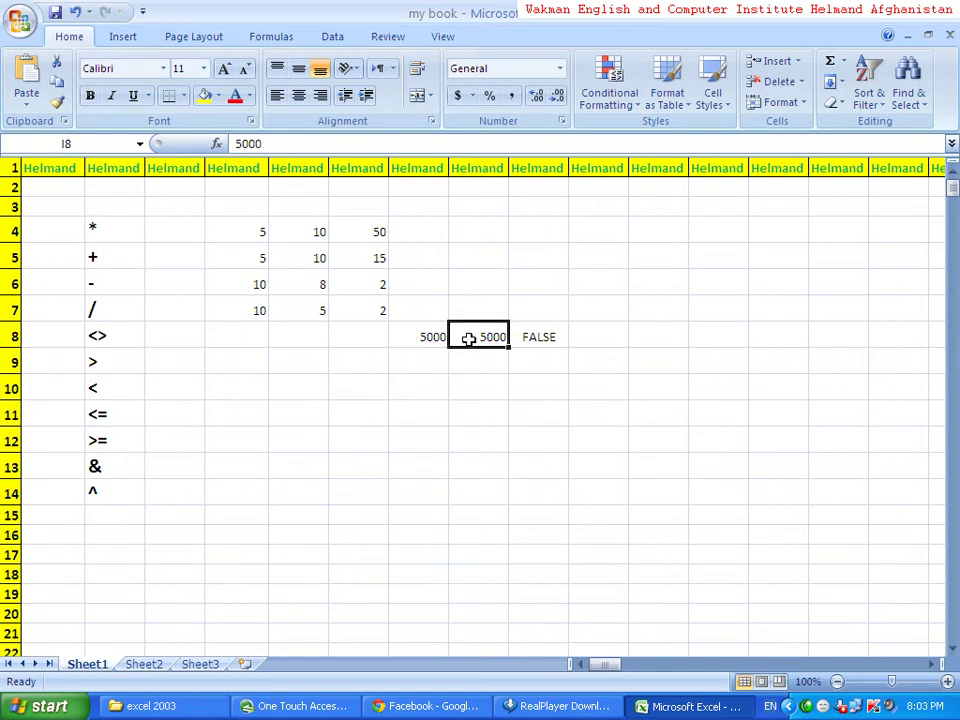
- Change I8 to 4000 so the not-equal test returns TRUE
{"action": "type", "text": "4000"}
{"action": "key", "text": "Return"}
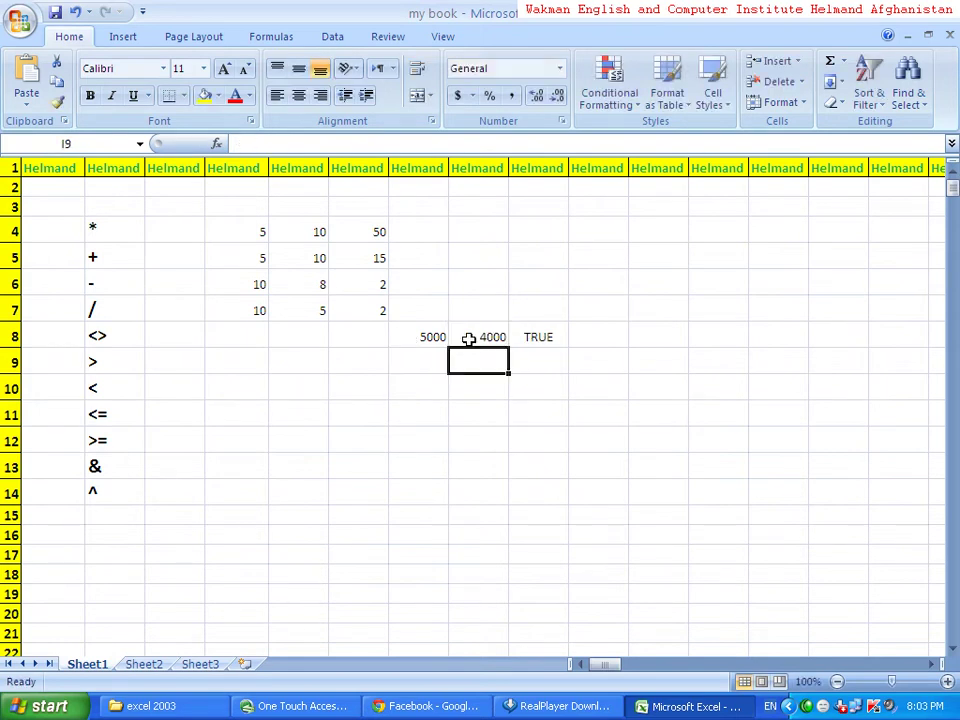
{"action": "left_click", "coordinate": [125, 352]}
{"action": "left_click", "coordinate": [120, 339]}
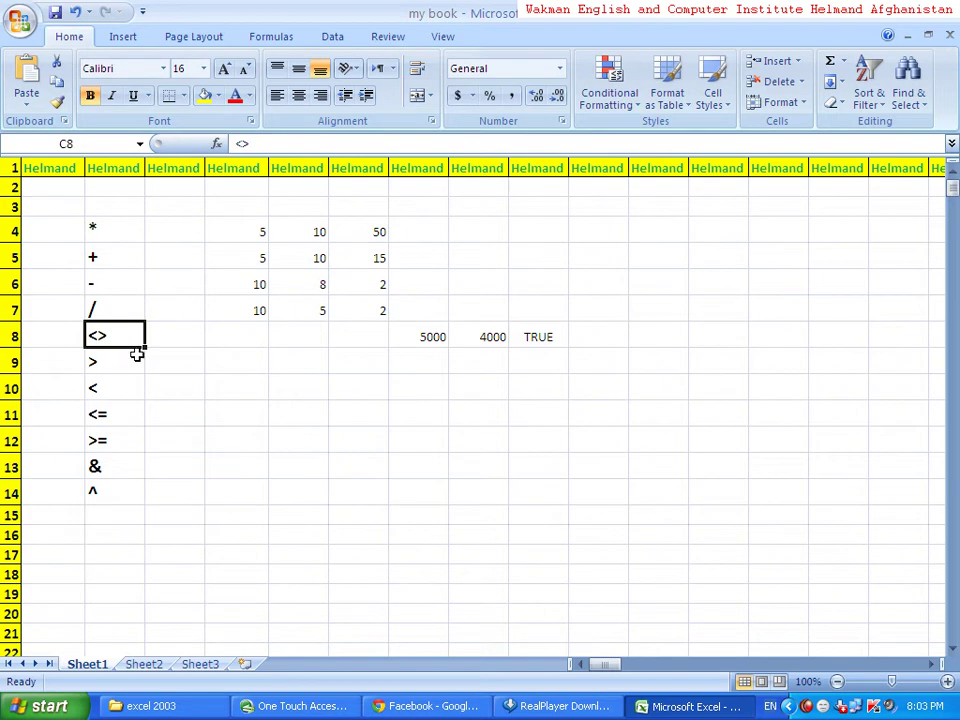
{"action": "left_click", "coordinate": [134, 364]}
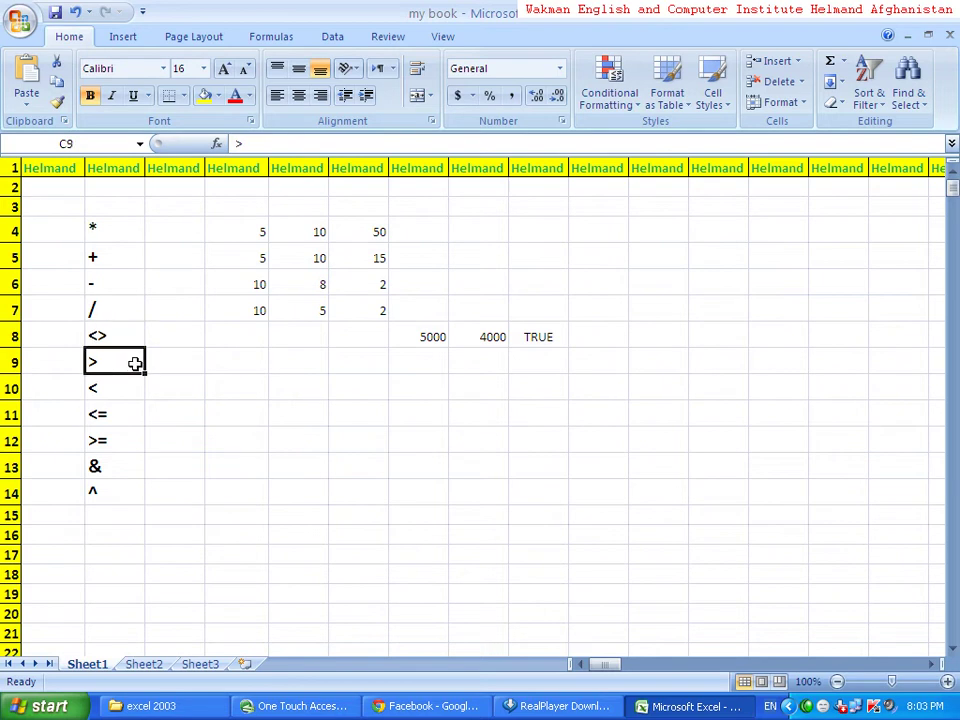
- Enter 10 in E9 and 5 in F9 beside the > operator
{"action": "left_click", "coordinate": [242, 361]}
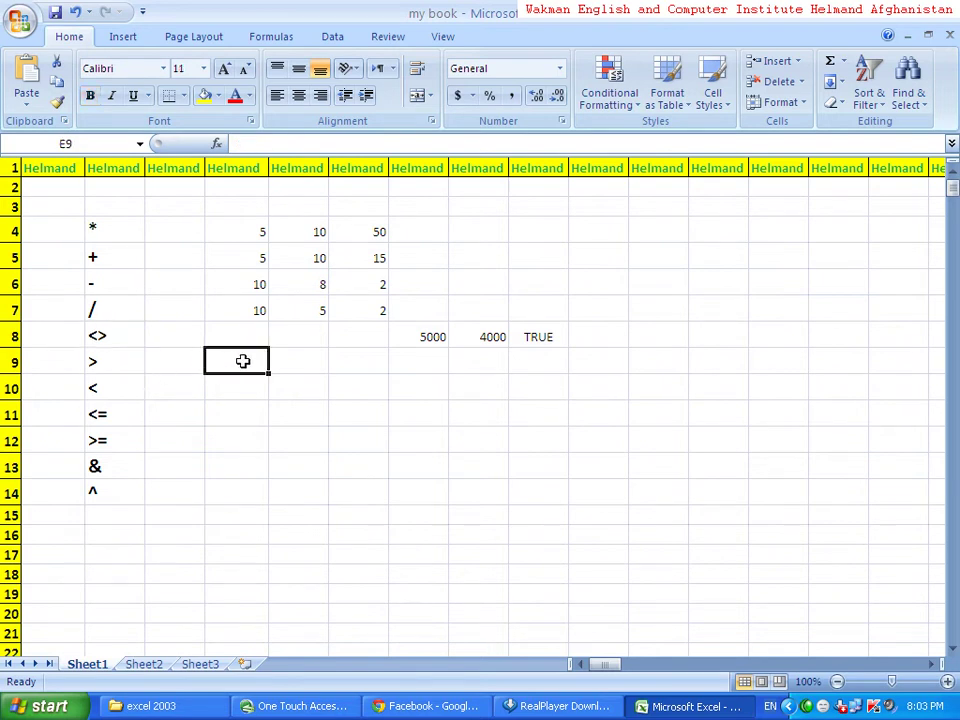
{"action": "type", "text": "10"}
{"action": "key", "text": "Tab"}
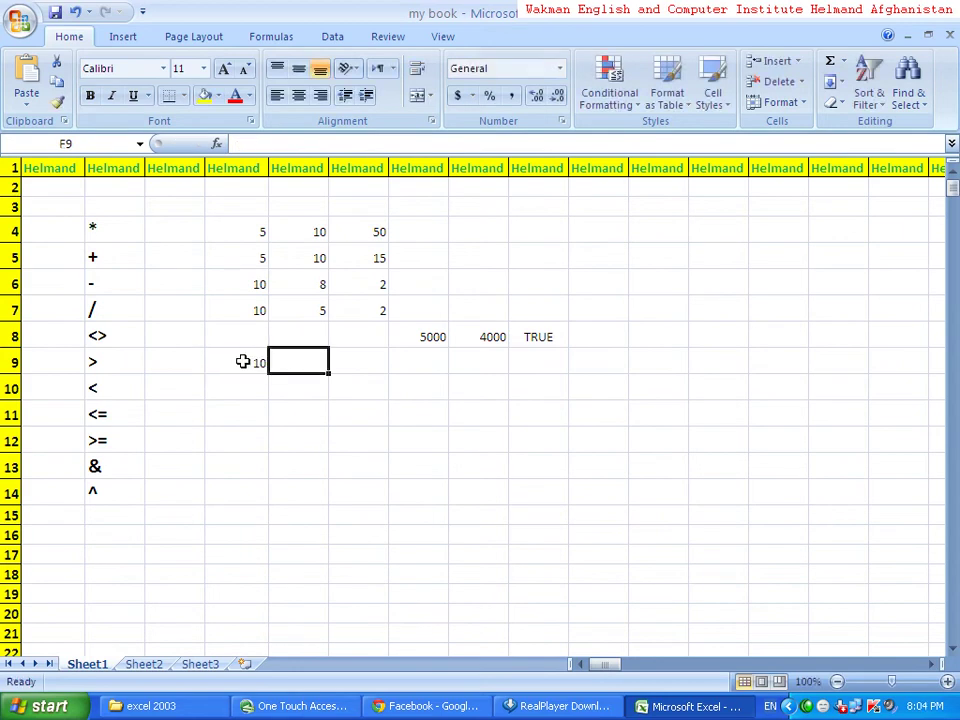
{"action": "type", "text": "5"}
{"action": "key", "text": "Tab"}
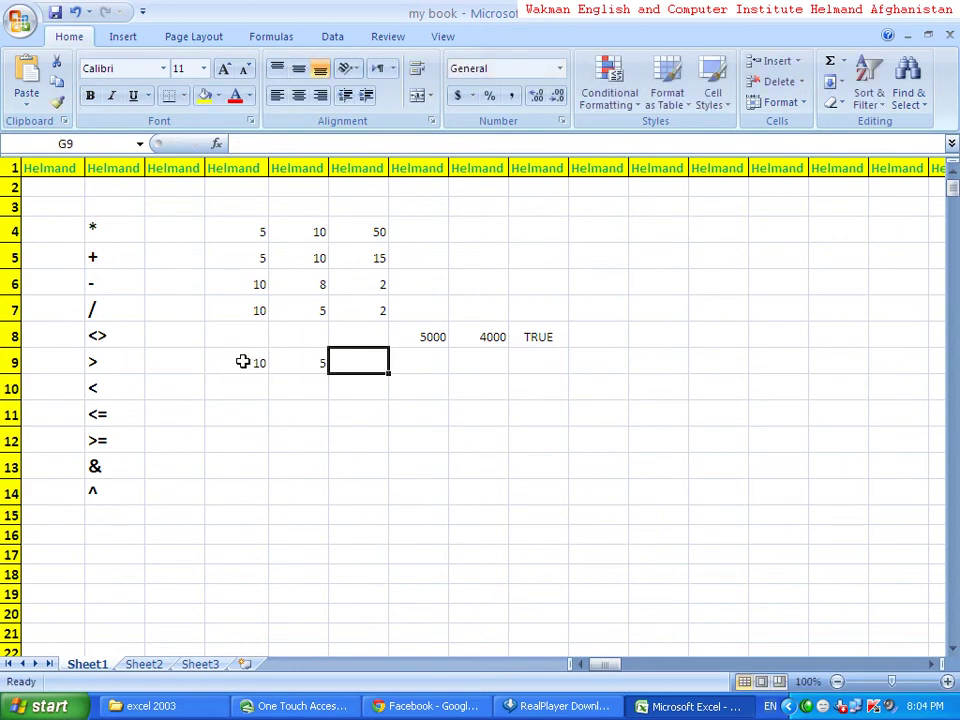
- Enter =E9>F9 in G9, returning TRUE
{"action": "type", "text": "="}
{"action": "left_click", "coordinate": [243, 362]}
{"action": "type", "text": ">"}
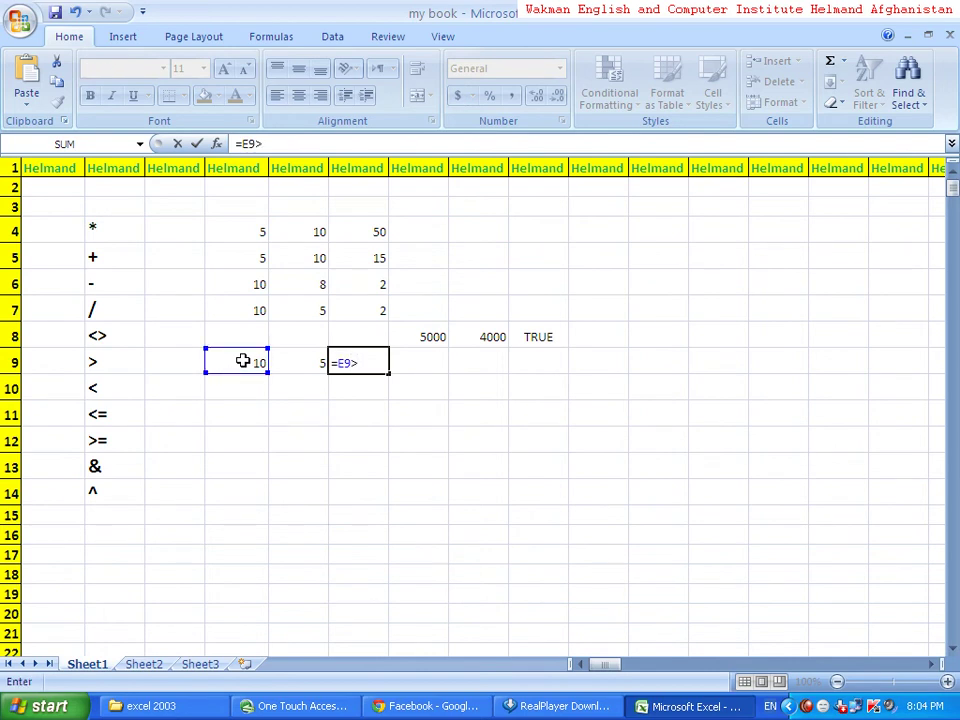
{"action": "left_click", "coordinate": [293, 368]}
{"action": "key", "text": "Return"}
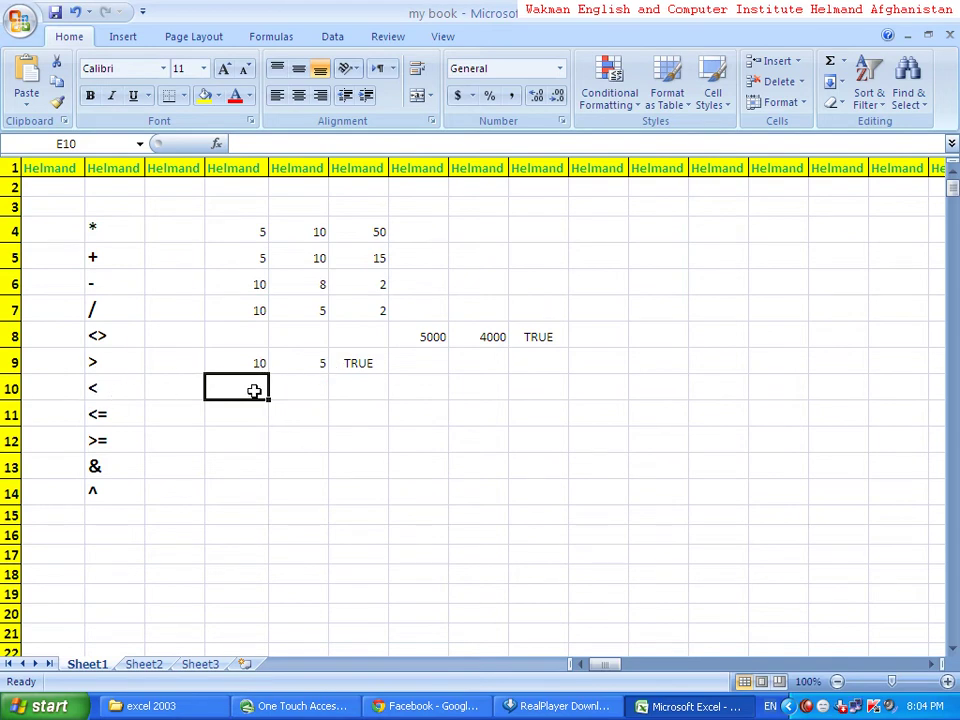
- Enter 10 in E10, 5 in F10, and the formula =E10<F10 in G10
{"action": "type", "text": "10"}
{"action": "key", "text": "Tab"}
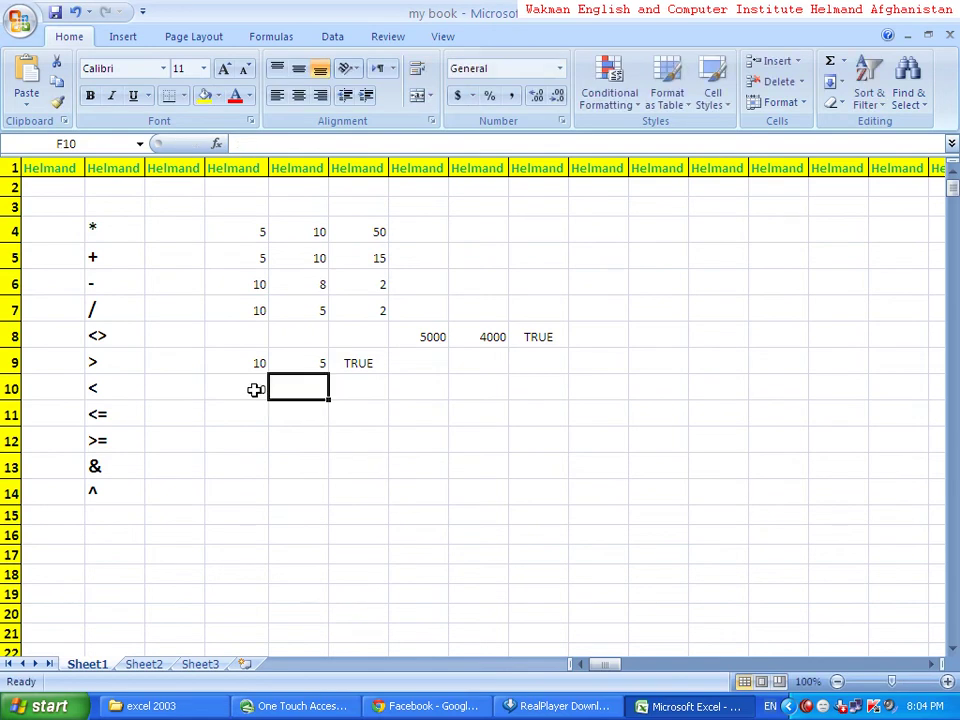
{"action": "type", "text": "5"}
{"action": "key", "text": "Tab"}
{"action": "type", "text": "="}
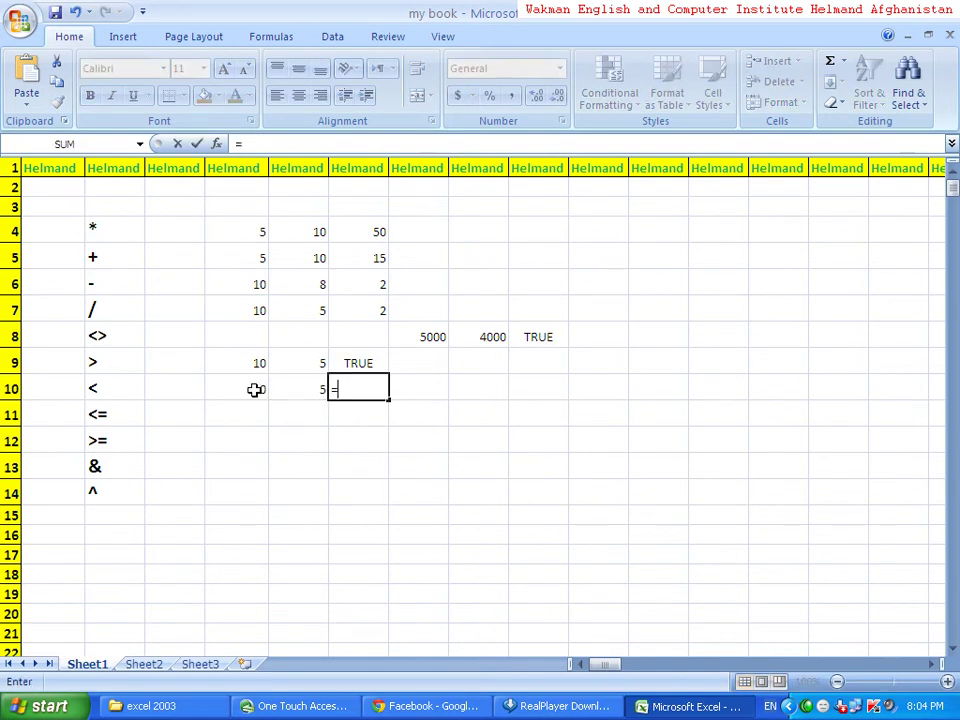
{"action": "left_click", "coordinate": [255, 390]}
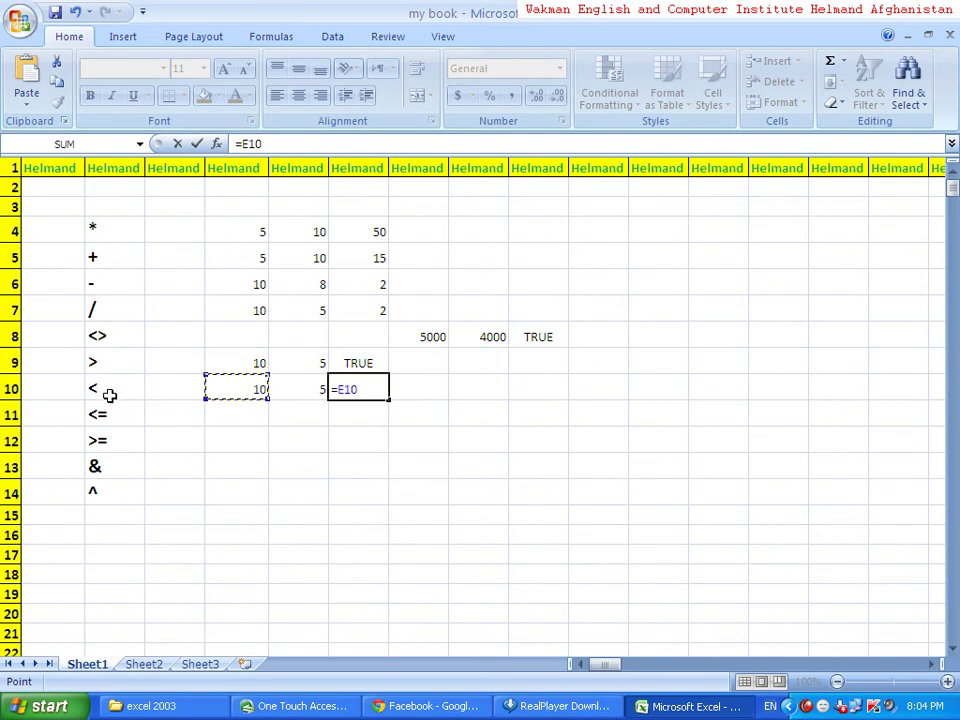
{"action": "type", "text": "<"}
{"action": "left_click", "coordinate": [311, 398]}
{"action": "key", "text": "Return"}
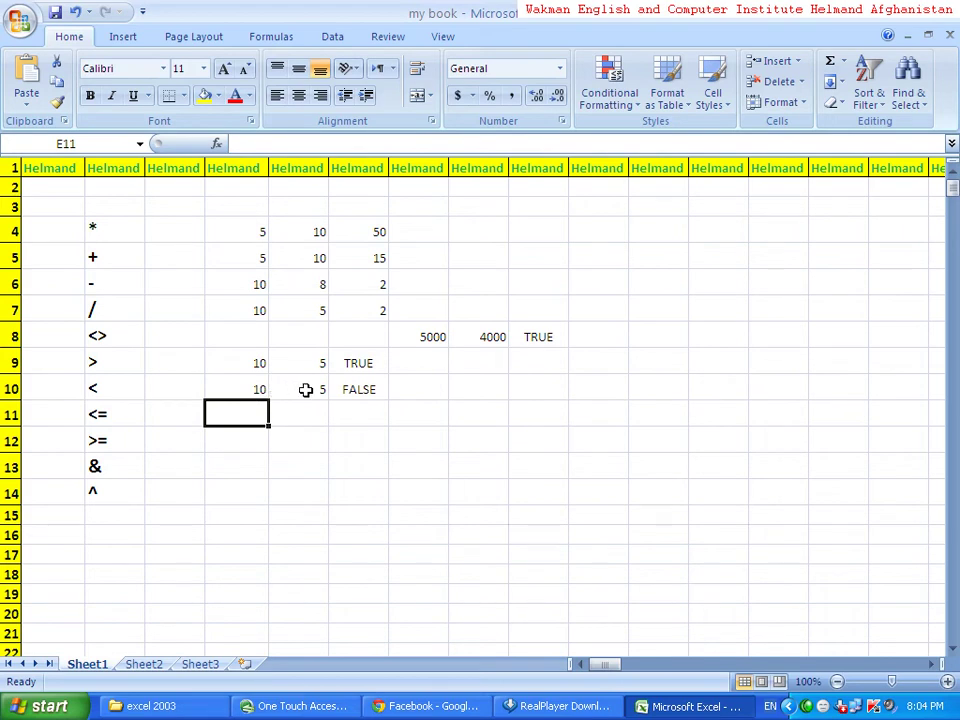
- Change E10 to 2 so G10 returns TRUE
{"action": "left_click", "coordinate": [227, 391]}
{"action": "type", "text": "2"}
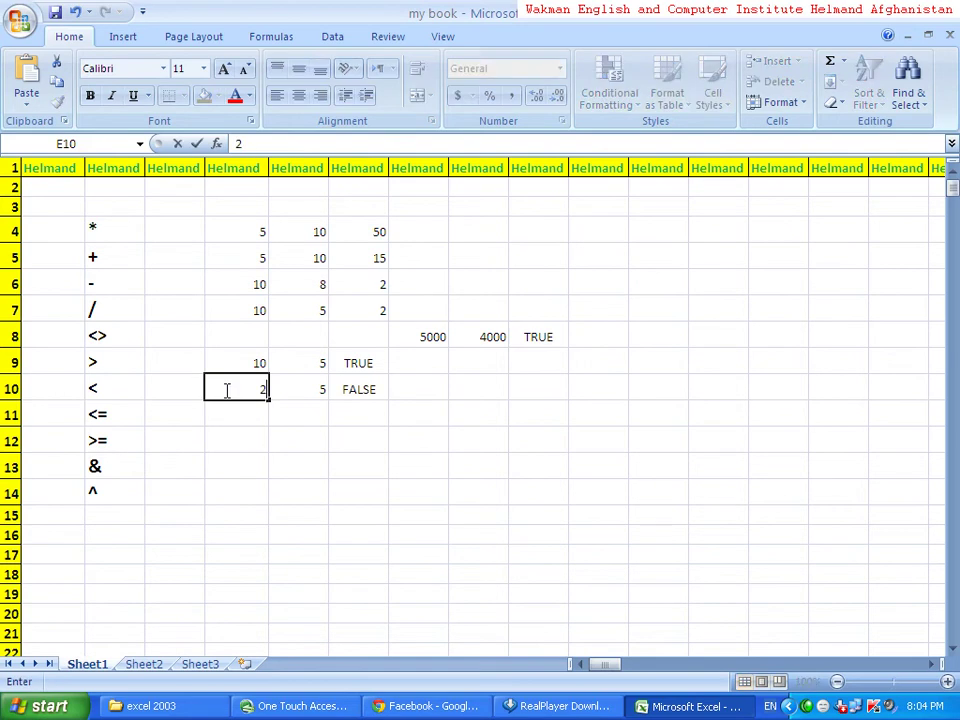
{"action": "key", "text": "Return"}
{"action": "left_click", "coordinate": [347, 387]}
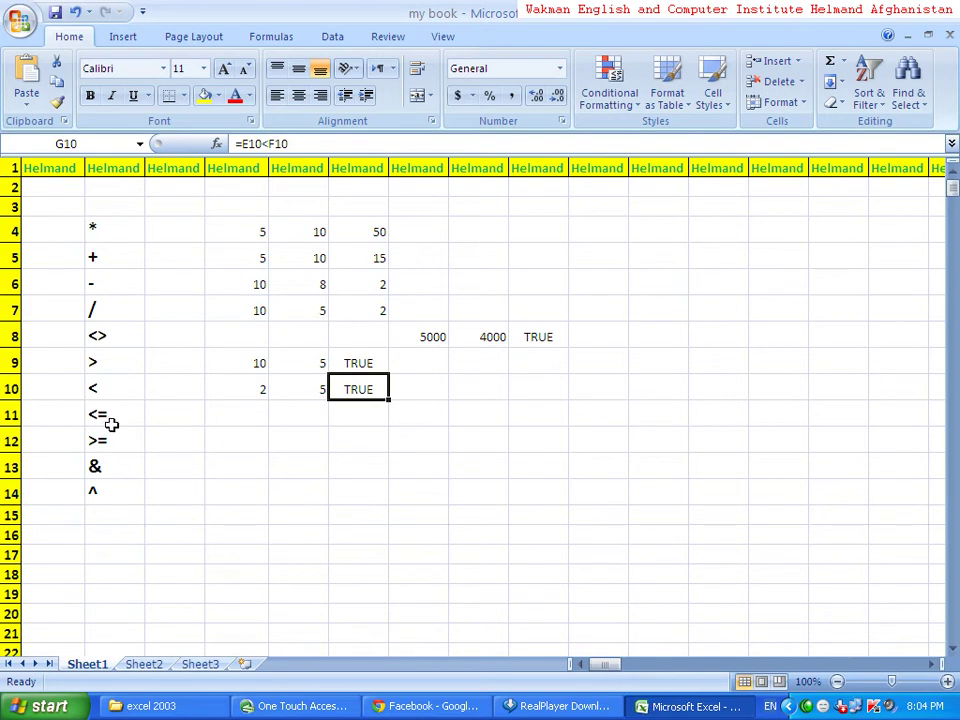
{"action": "left_click", "coordinate": [260, 420]}
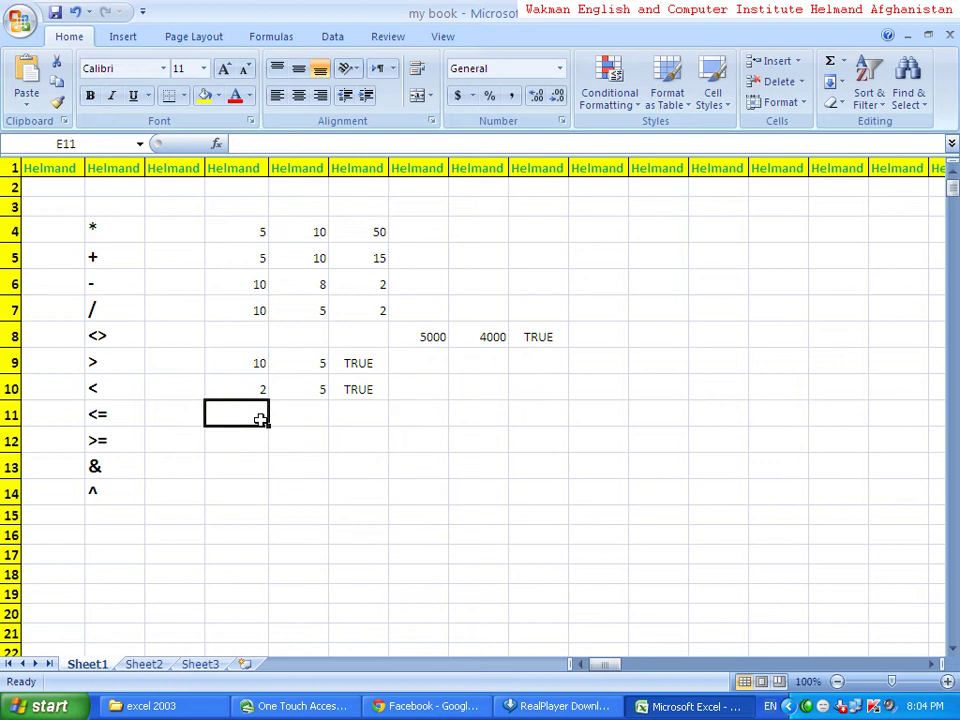
- Enter 5 in E11, 10 in F11, and =E11<=F11 in G11, returning TRUE
{"action": "type", "text": "5"}
{"action": "key", "text": "Tab"}
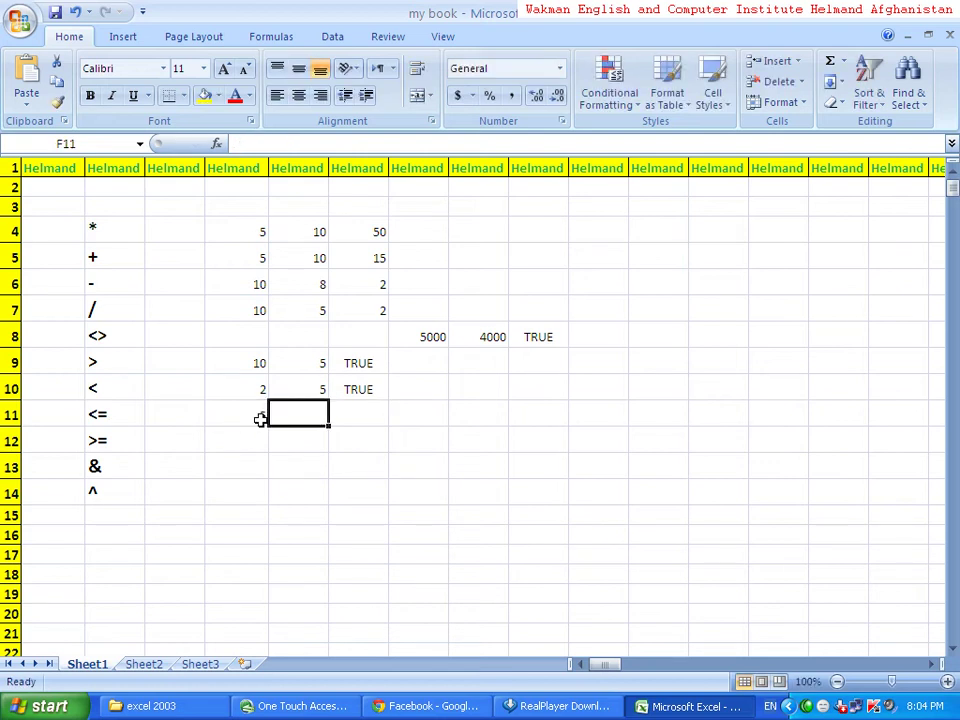
{"action": "type", "text": "10"}
{"action": "key", "text": "Tab"}
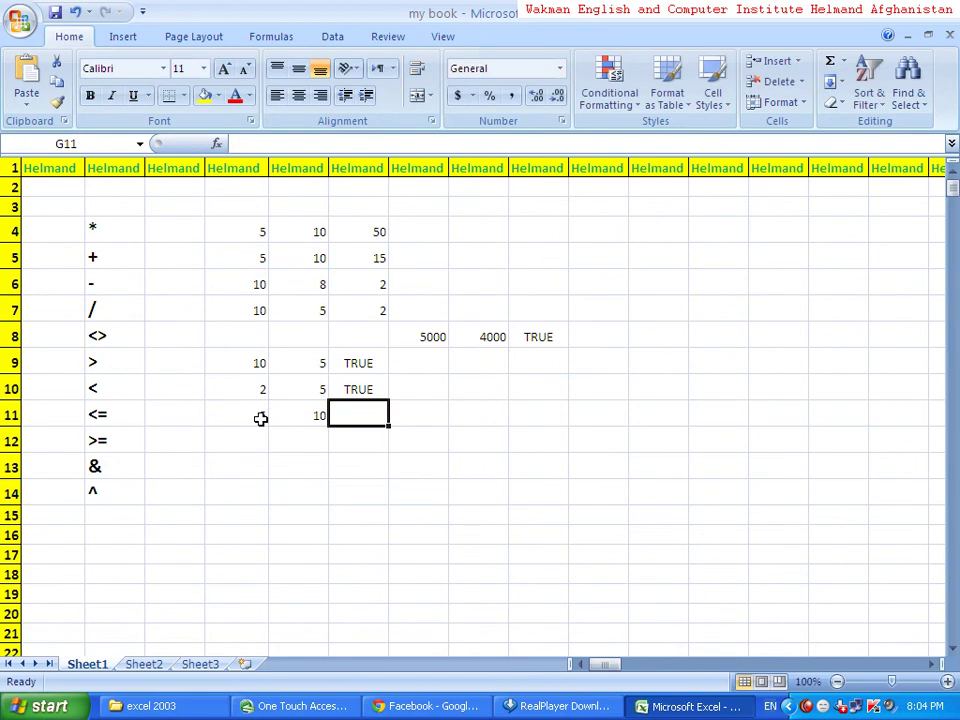
{"action": "type", "text": "="}
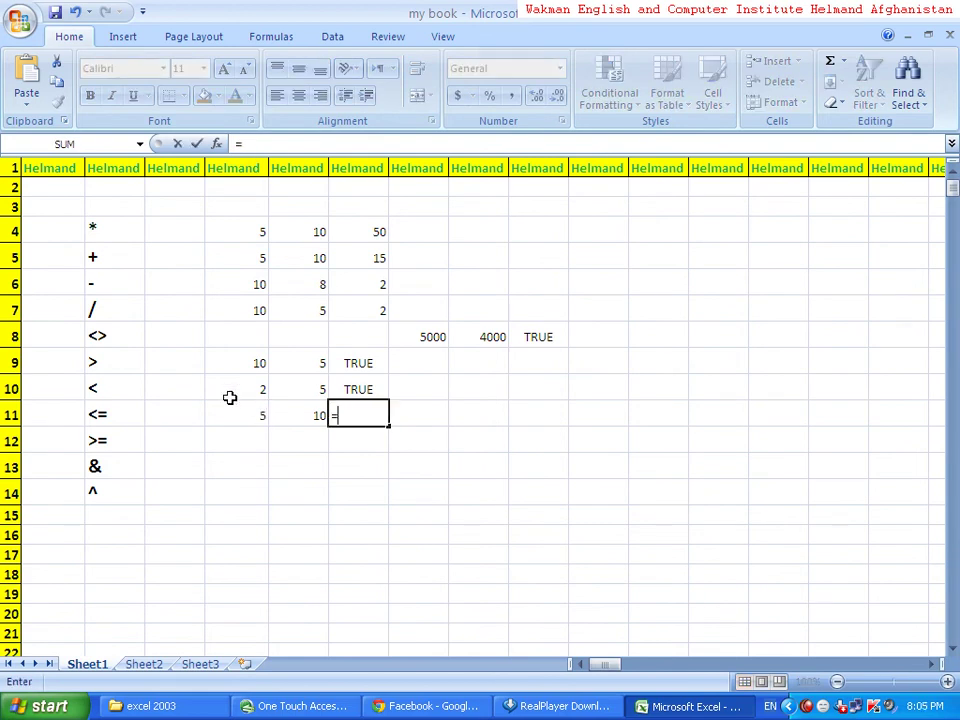
{"action": "left_click", "coordinate": [237, 419]}
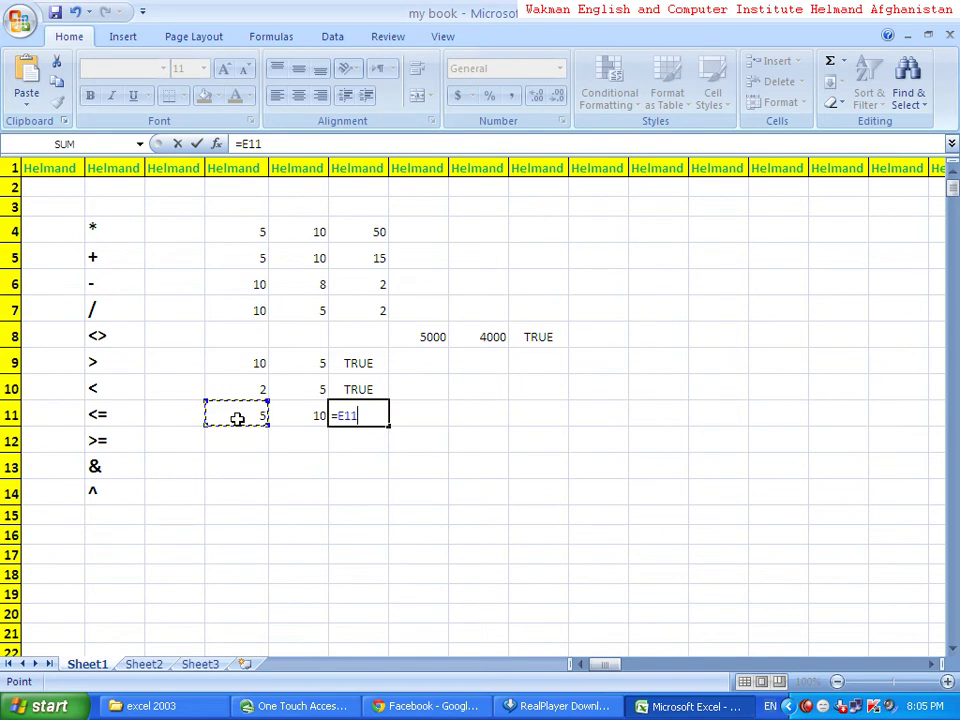
{"action": "type", "text": "<="}
{"action": "left_click", "coordinate": [298, 424]}
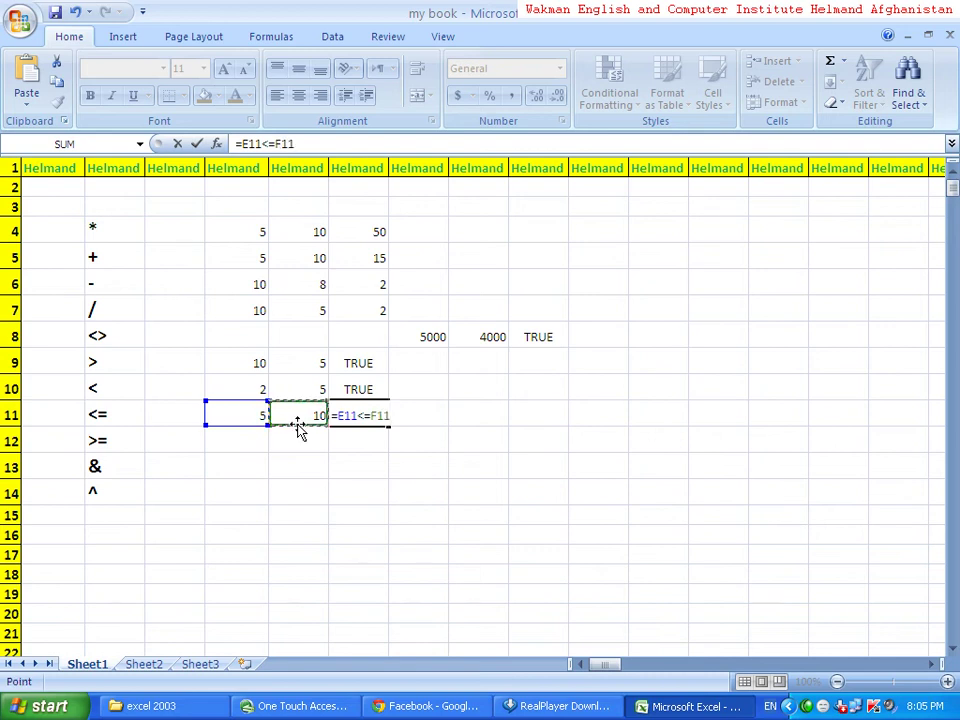
{"action": "key", "text": "Return"}
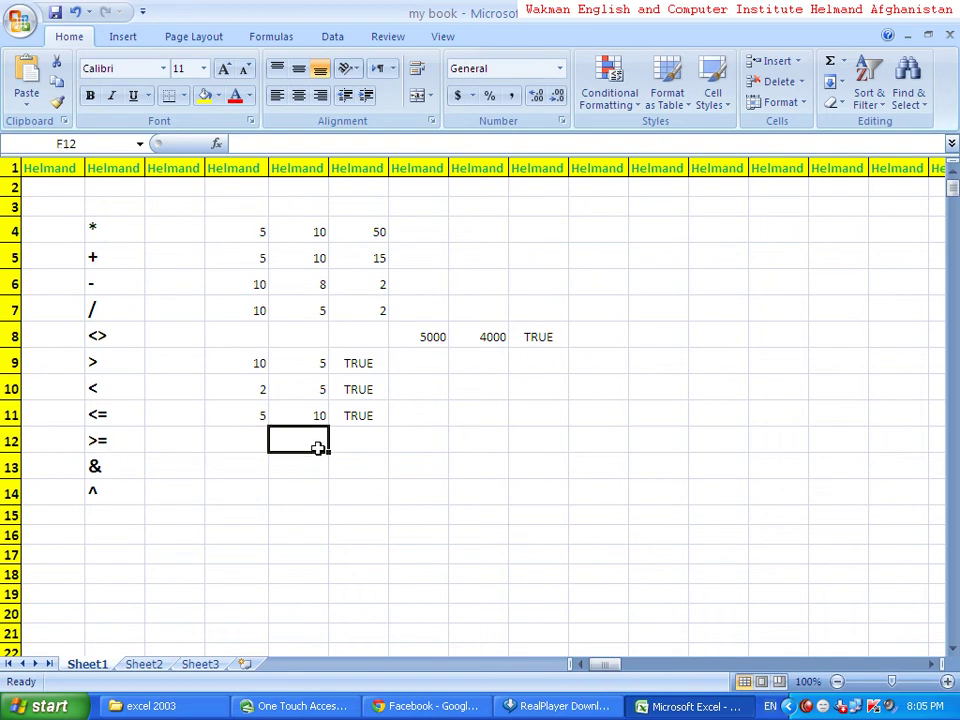
{"action": "left_click", "coordinate": [137, 467]}
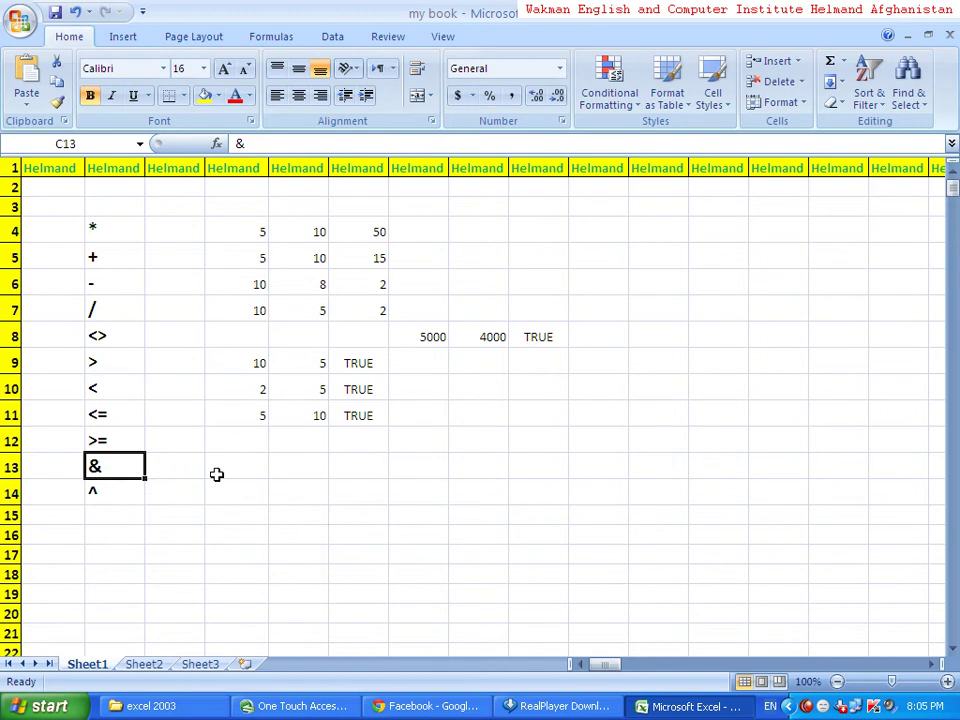
- Type the first name part in G13 and the second in H13
{"action": "left_click", "coordinate": [285, 465]}
{"action": "left_click", "coordinate": [139, 471]}
{"action": "left_click", "coordinate": [353, 471]}
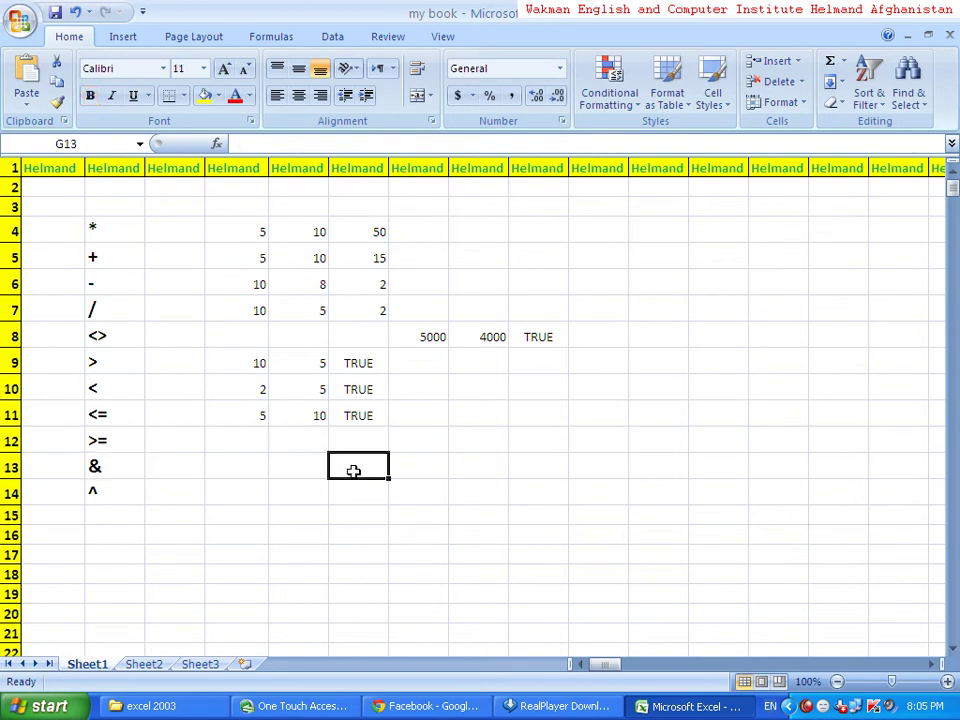
{"action": "key", "text": "Tab"}
{"action": "key", "text": "Tab"}
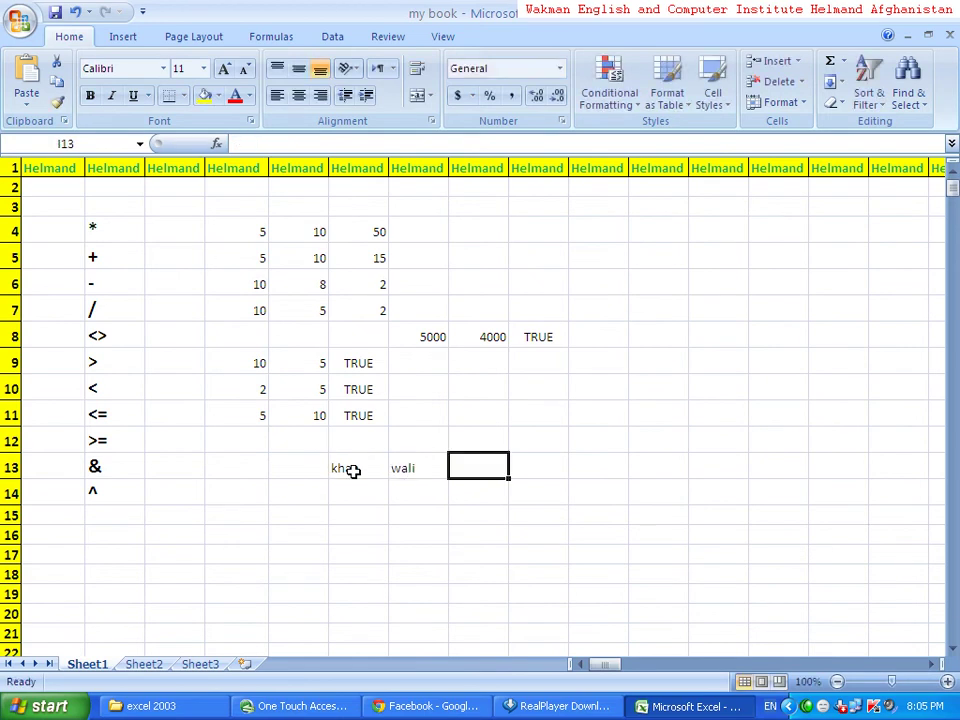
- Enter =G13&H13 in I13 to join the two name parts
{"action": "type", "text": "="}
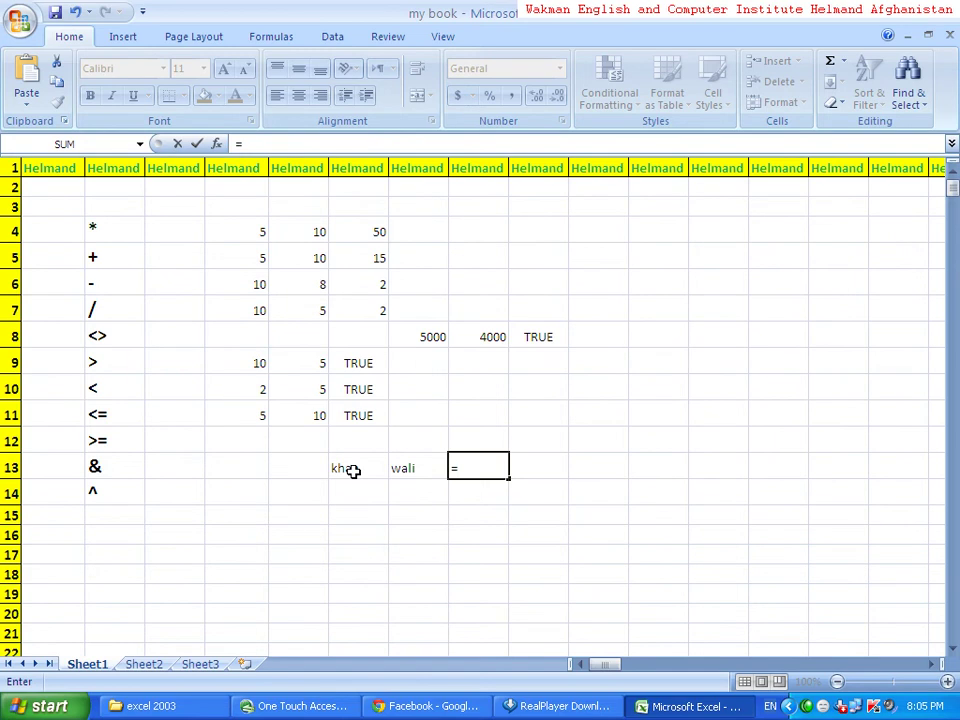
{"action": "scroll", "coordinate": [353, 471], "scroll_direction": "down", "scroll_amount": 5}
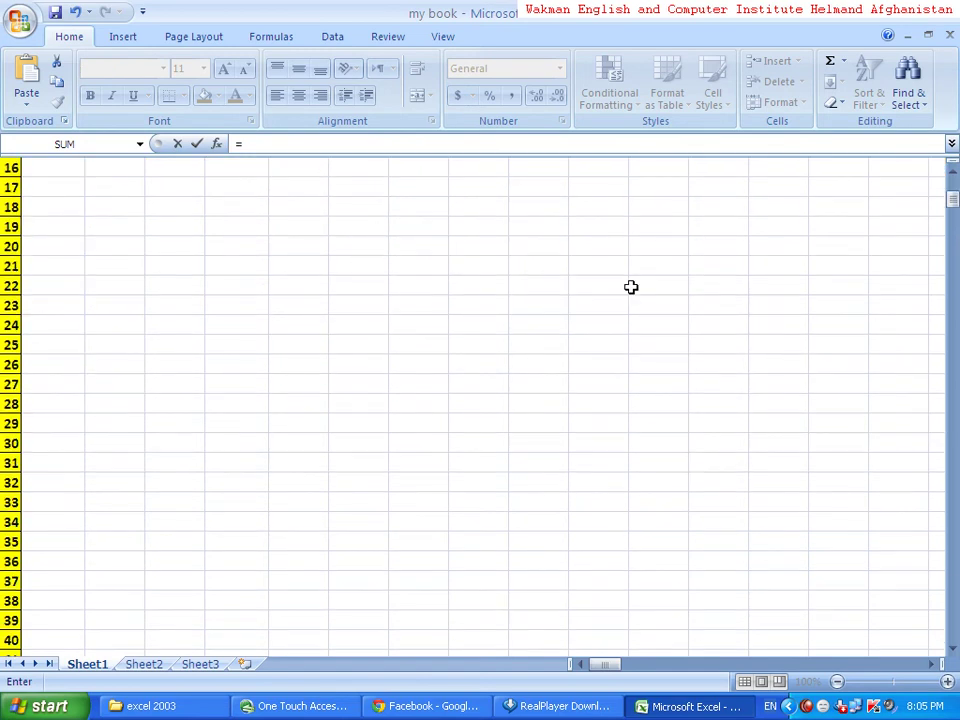
{"action": "mouse_move", "coordinate": [951, 199]}
{"action": "left_mouse_down"}
{"action": "mouse_move", "coordinate": [951, 178]}
{"action": "mouse_move", "coordinate": [955, 190]}
{"action": "left_mouse_up"}
{"action": "scroll", "coordinate": [490, 360], "scroll_direction": "down", "scroll_amount": 3}
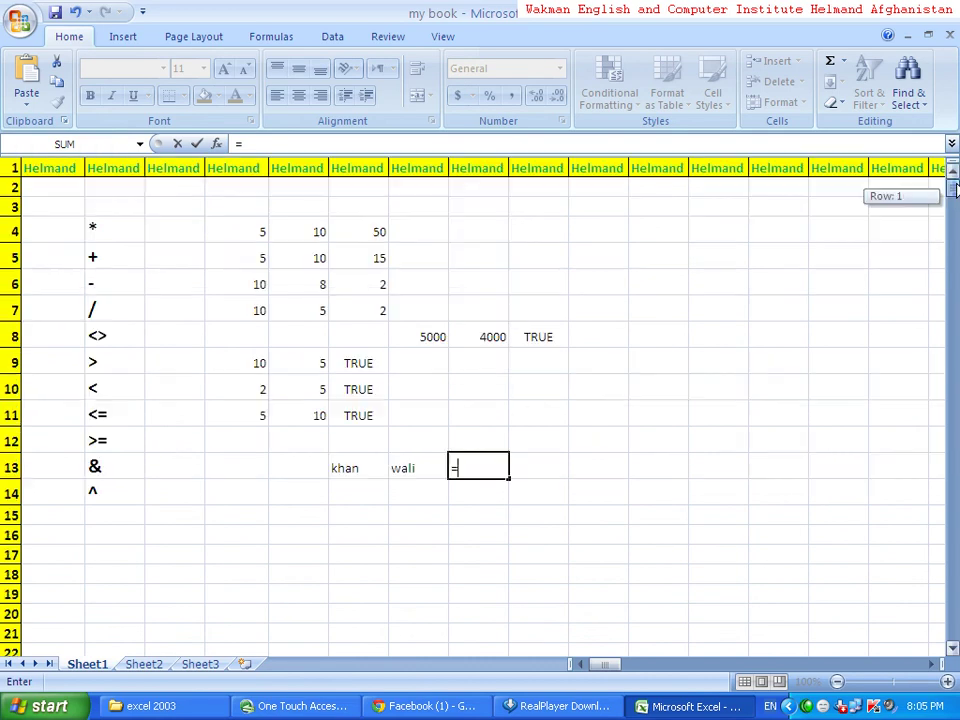
{"action": "scroll", "coordinate": [952, 192], "scroll_direction": "down", "scroll_amount": 1}
{"action": "scroll", "coordinate": [518, 315], "scroll_direction": "down", "scroll_amount": 10}
{"action": "left_click", "coordinate": [490, 317]}
{"action": "scroll", "coordinate": [488, 317], "scroll_direction": "down", "scroll_amount": 20}
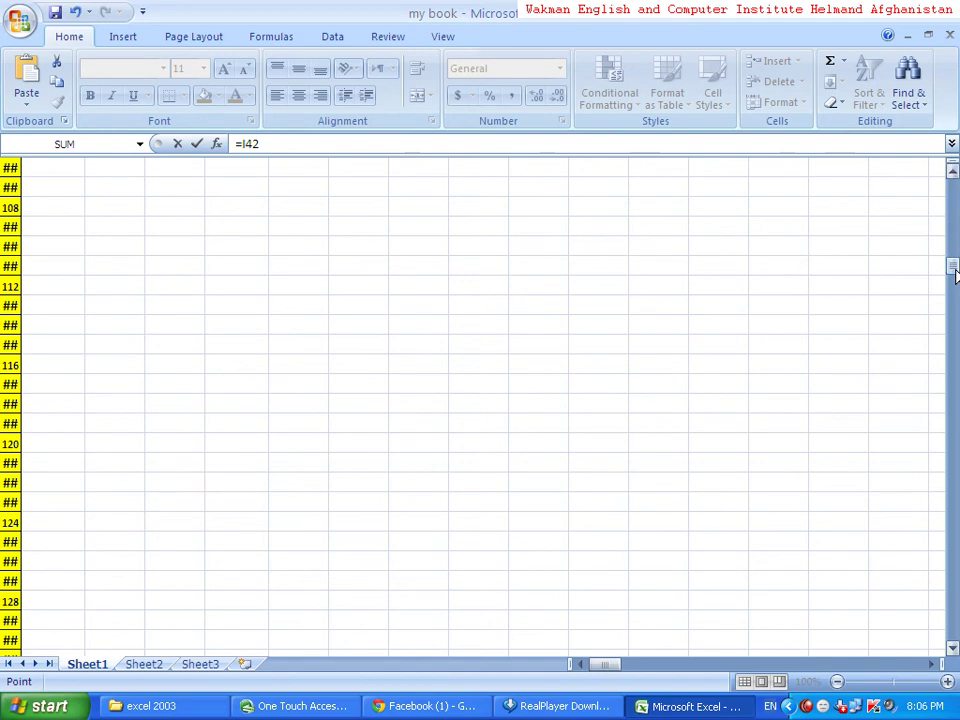
{"action": "key", "text": "BackSpace"}
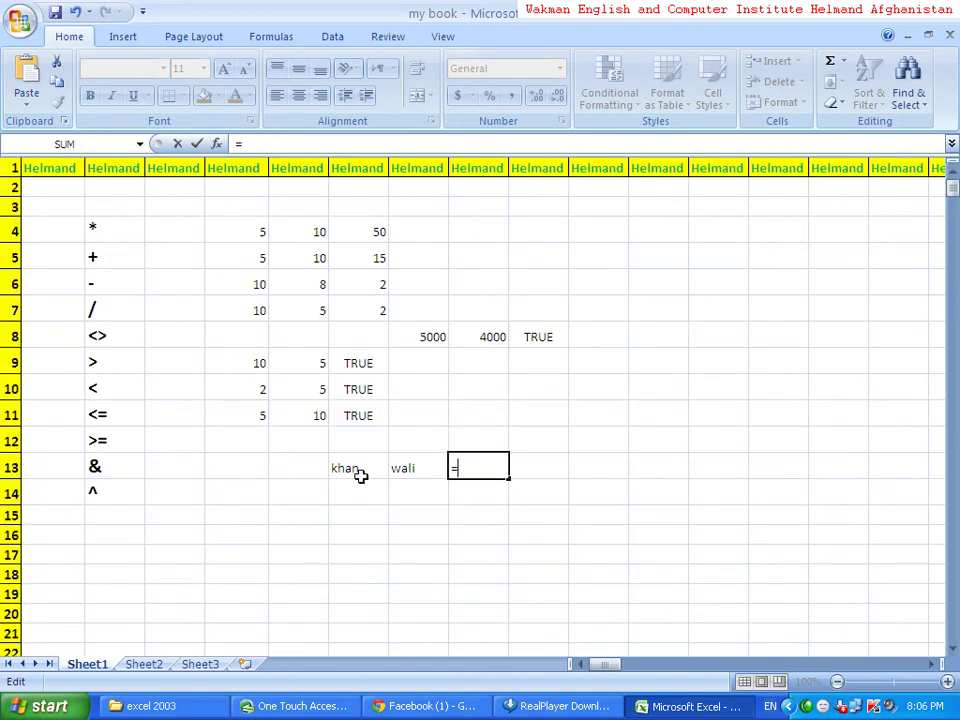
{"action": "left_click", "coordinate": [360, 469]}
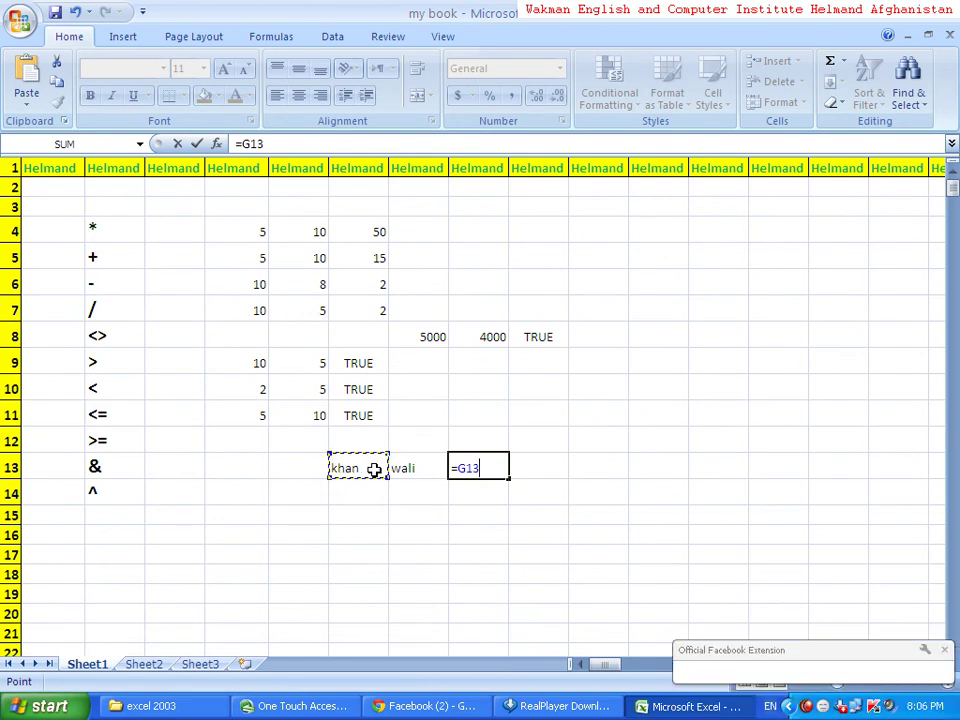
{"action": "type", "text": "&"}
{"action": "left_click", "coordinate": [413, 468]}
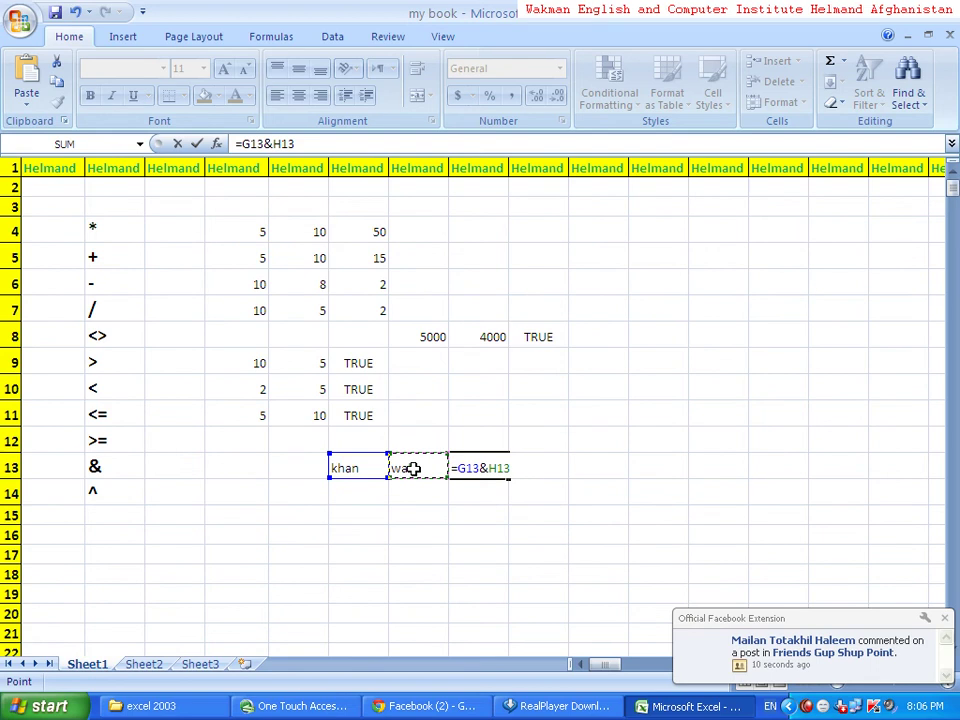
{"action": "key", "text": "Return"}
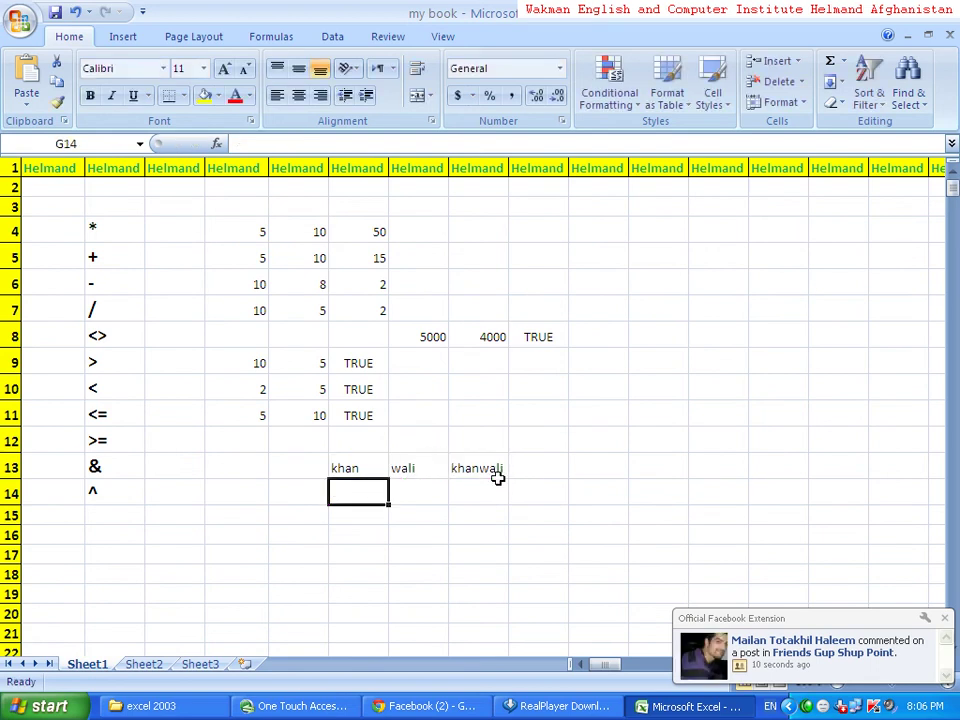
- Edit I13 to =G13&" "&H13 so a space separates the two name parts
{"action": "left_click", "coordinate": [484, 470]}
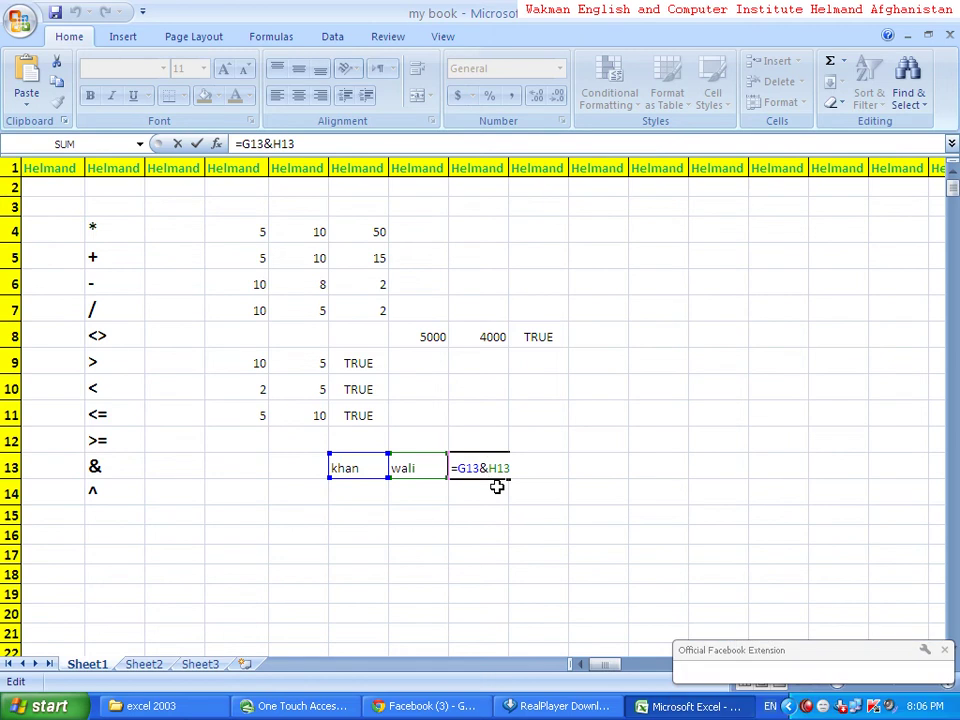
{"action": "type", "text": "\" "}
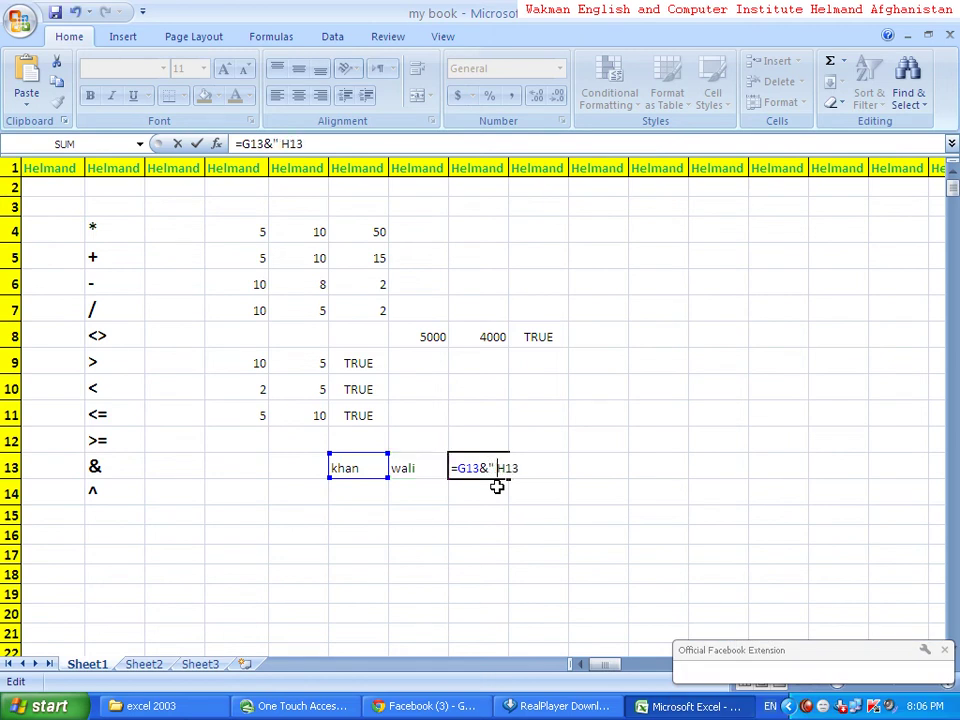
{"action": "type", "text": "\""}
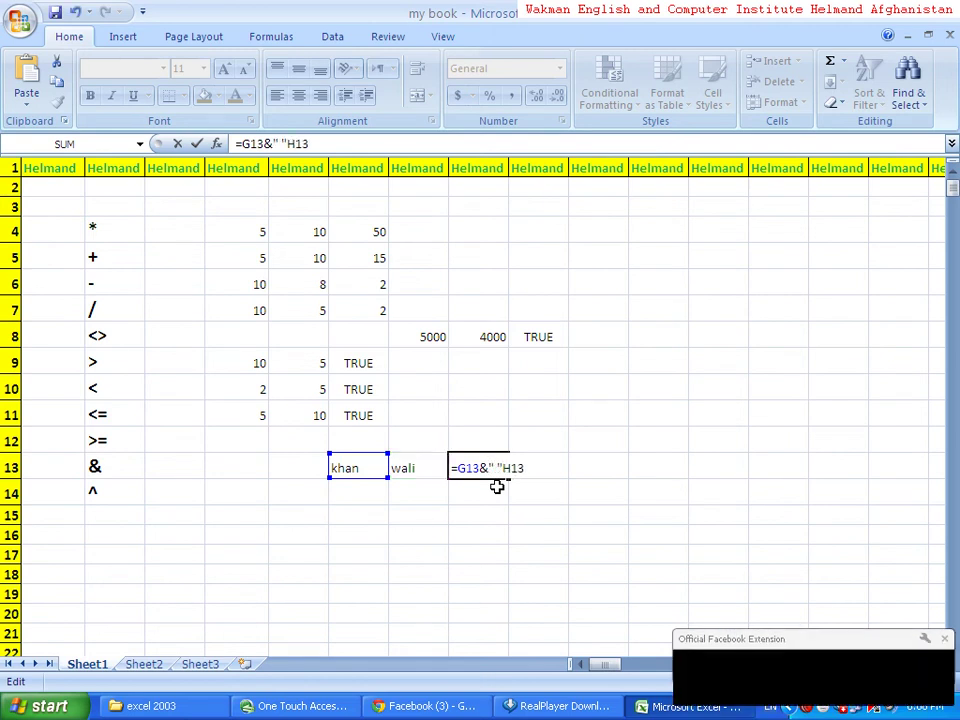
{"action": "type", "text": "&"}
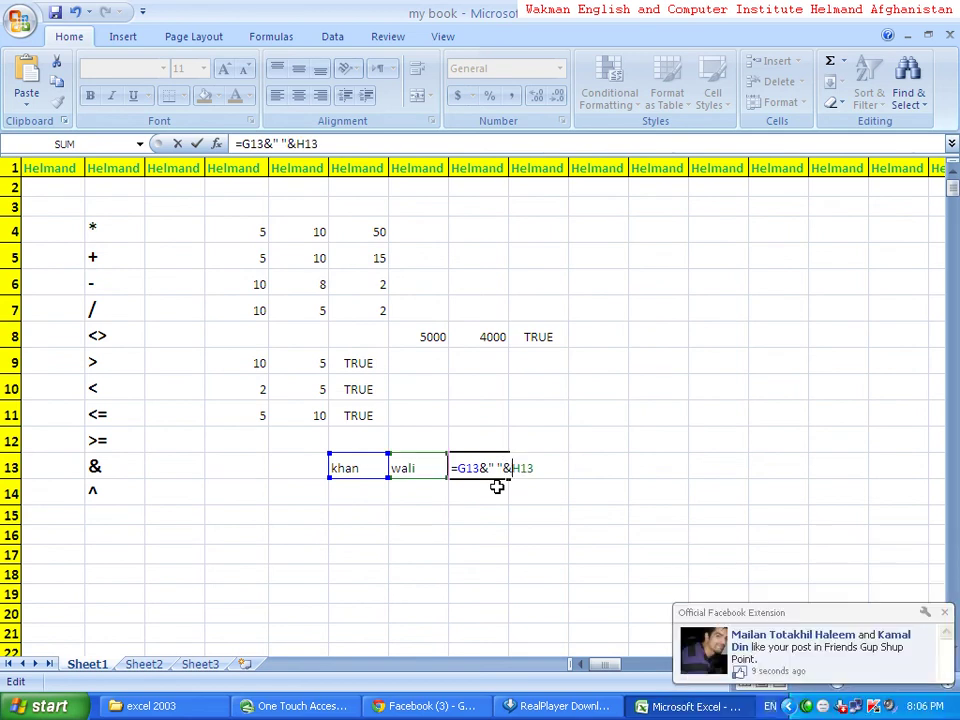
{"action": "key", "text": "Return"}
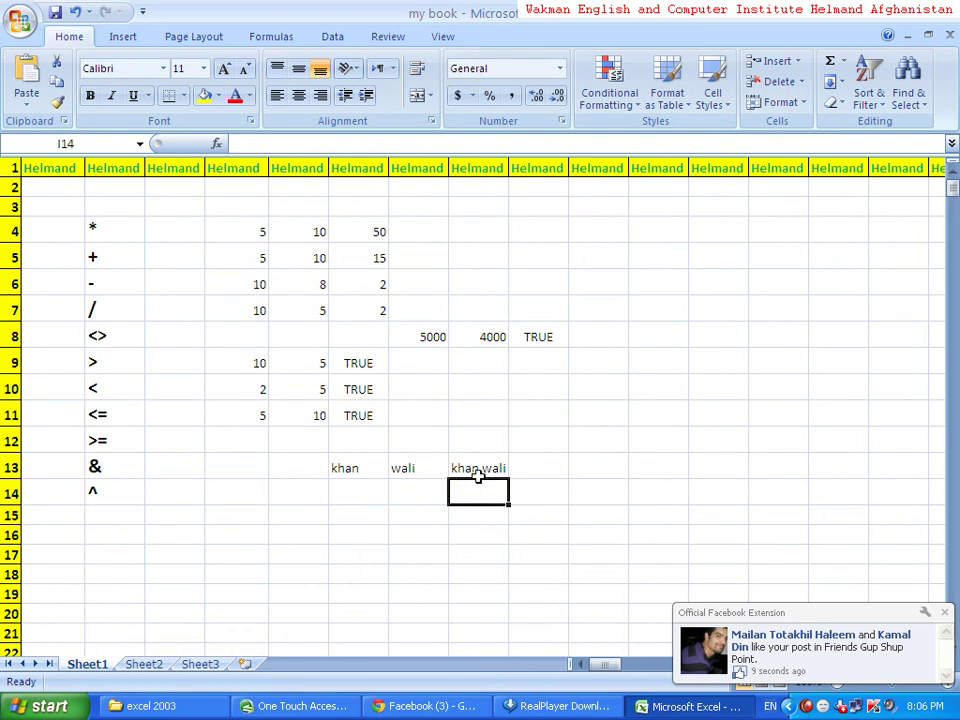
- Start the exponent example by typing =2*2*2*2 into E14 beside the ^ label
{"action": "left_click", "coordinate": [172, 493]}
{"action": "left_click", "coordinate": [107, 505]}
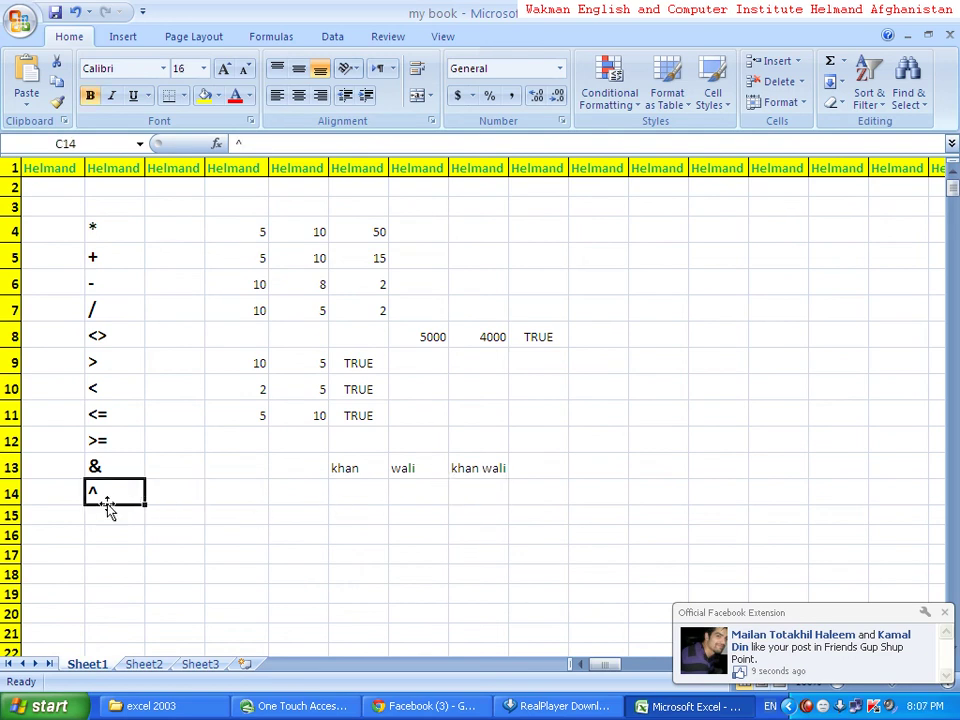
{"action": "left_click", "coordinate": [133, 518]}
{"action": "left_click", "coordinate": [248, 500]}
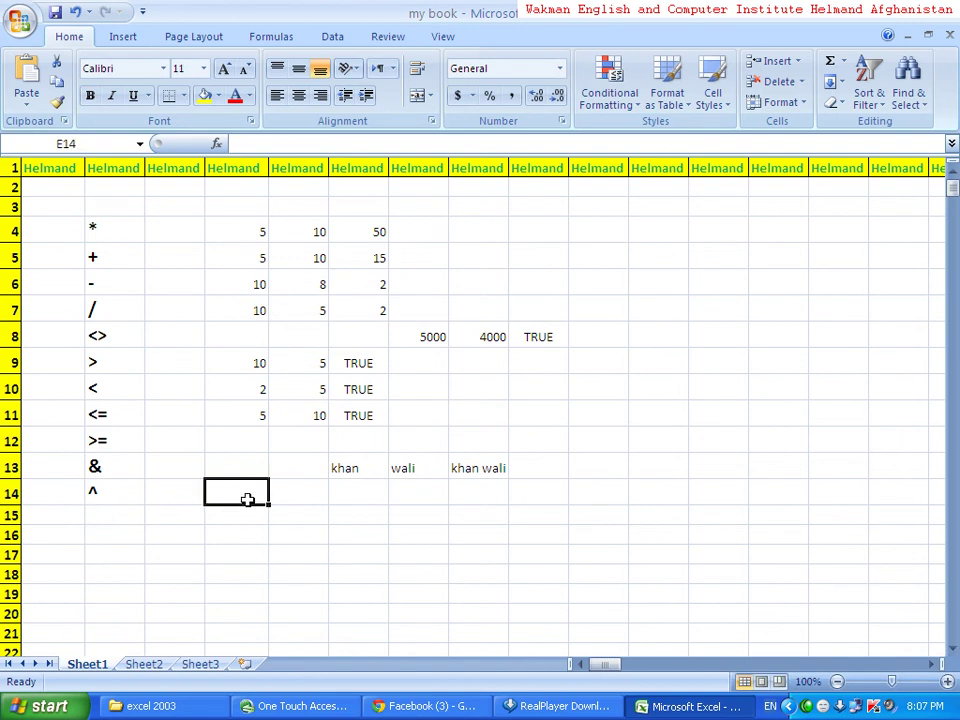
{"action": "type", "text": "=2"}
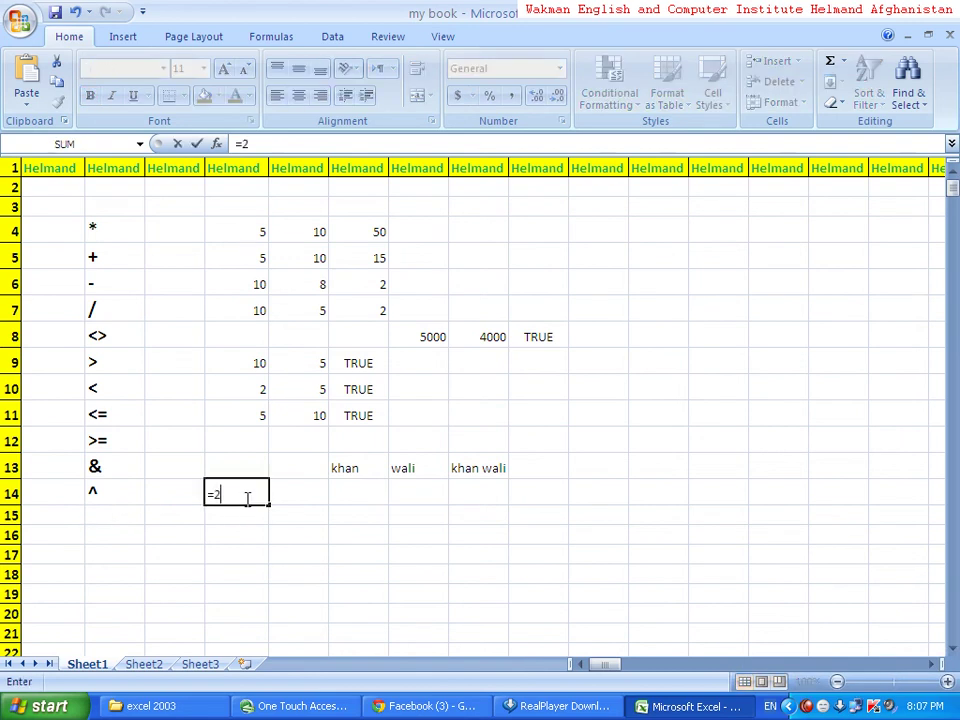
{"action": "type", "text": "*2*2*2"}
- Commit =2*2*2*2 in E14 (16) and enter =2^4 in F14, also giving 16
{"action": "key", "text": "Return"}
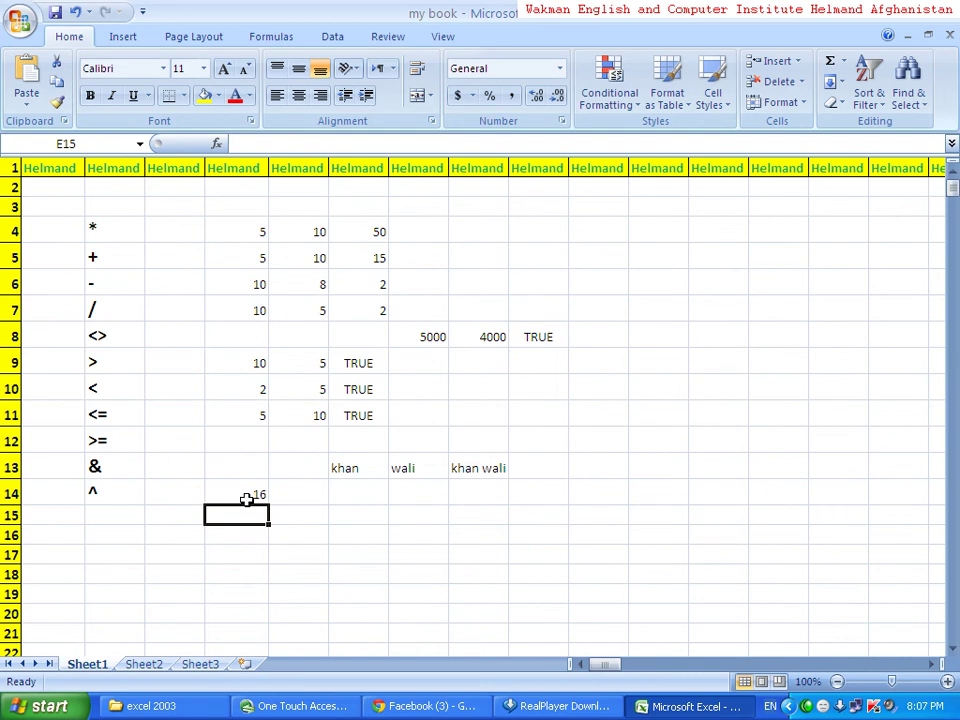
{"action": "left_click", "coordinate": [247, 489]}
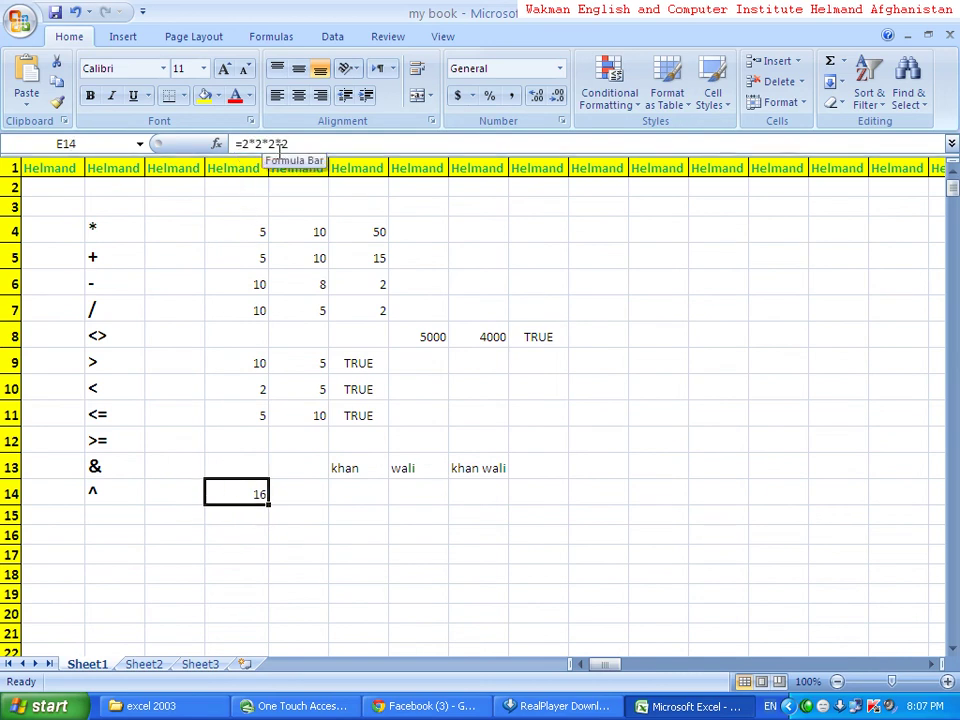
{"action": "left_click", "coordinate": [312, 496]}
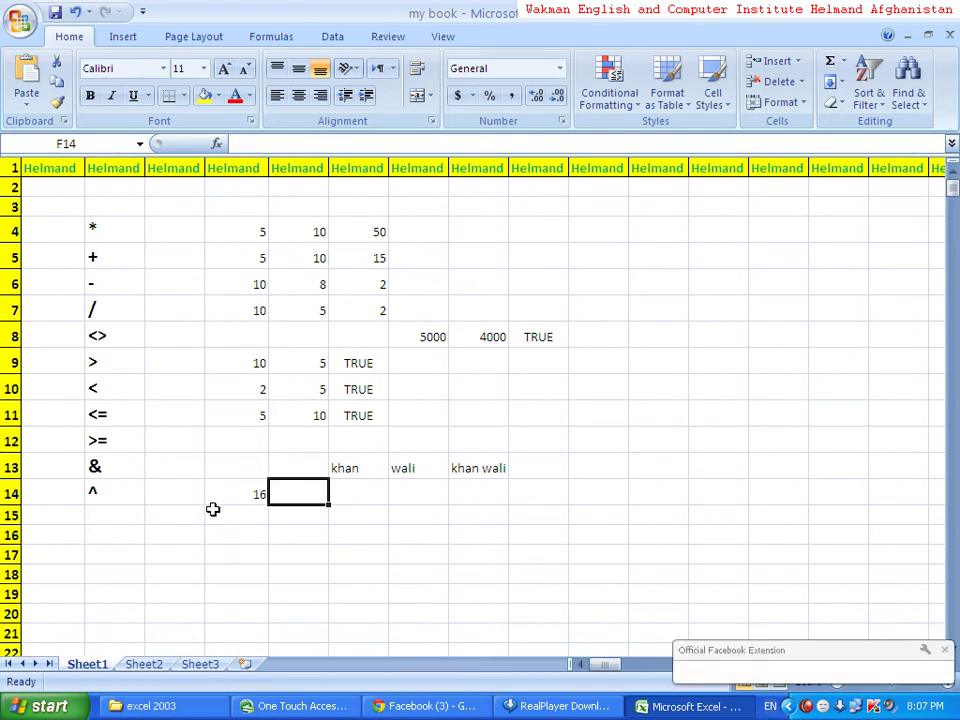
{"action": "type", "text": "="}
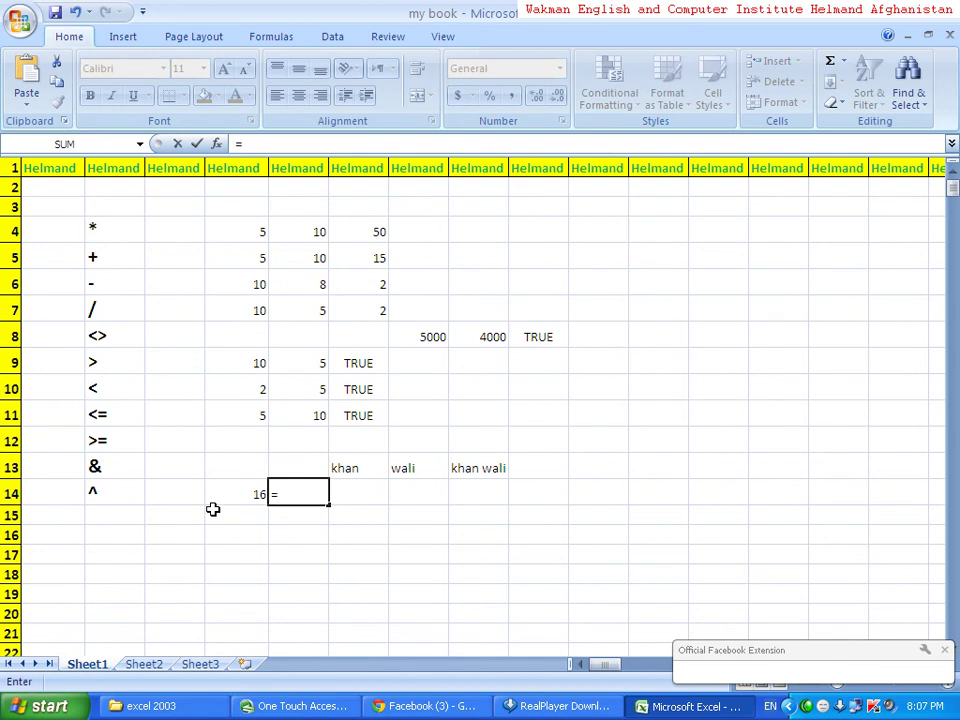
{"action": "type", "text": "2"}
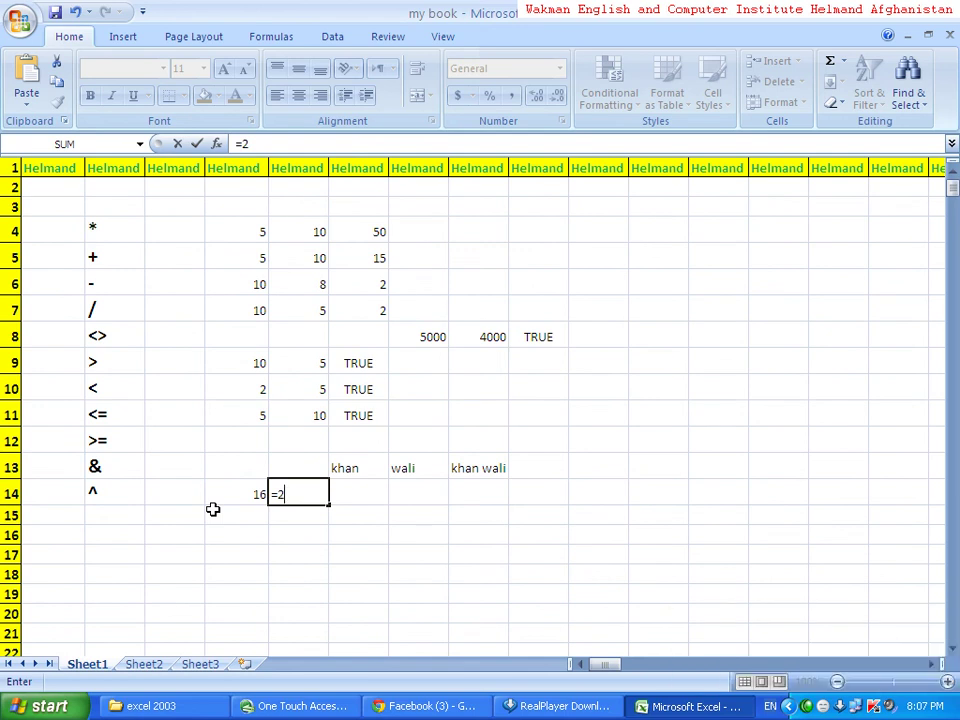
{"action": "type", "text": "^4"}
{"action": "key", "text": "Return"}
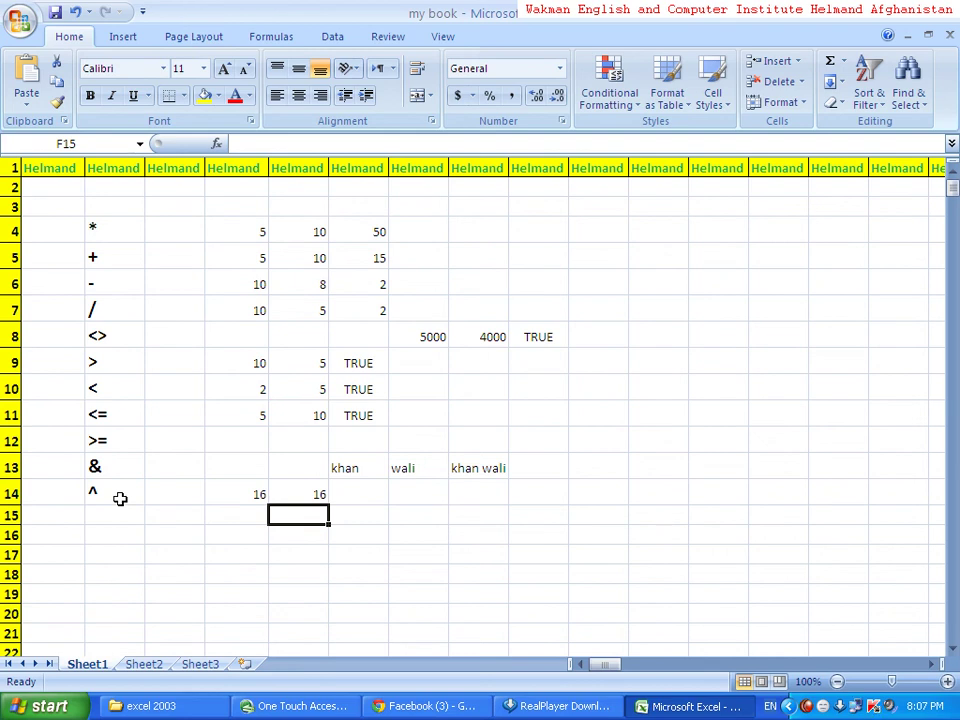
- Type the names wakman, khan and wahid into K5 through K7
{"action": "left_click", "coordinate": [133, 510]}
{"action": "left_click", "coordinate": [274, 512]}
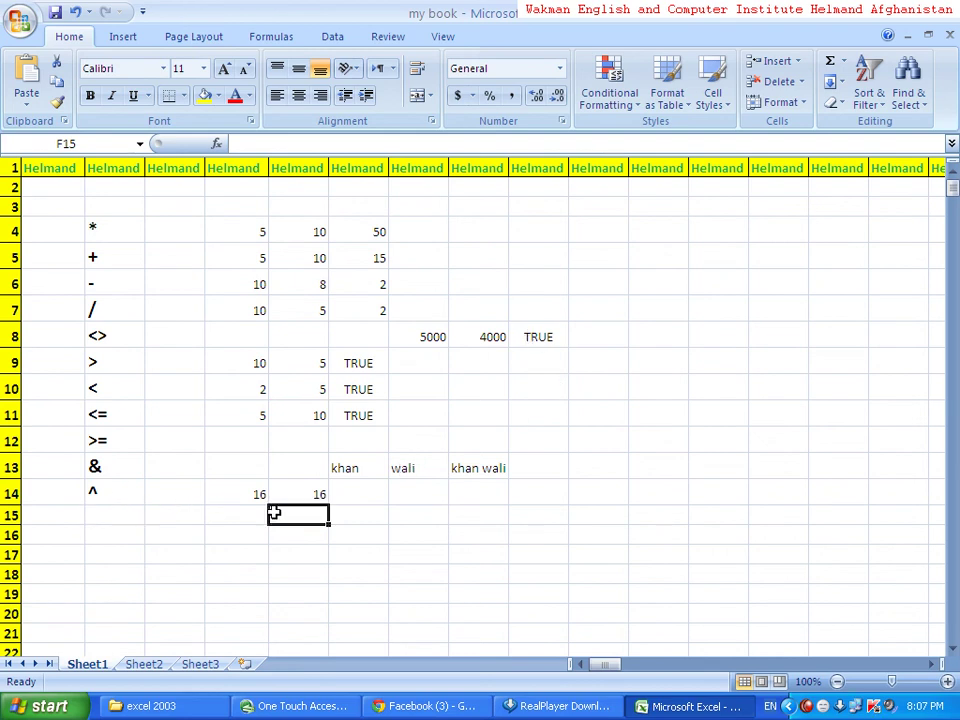
{"action": "left_click", "coordinate": [616, 268]}
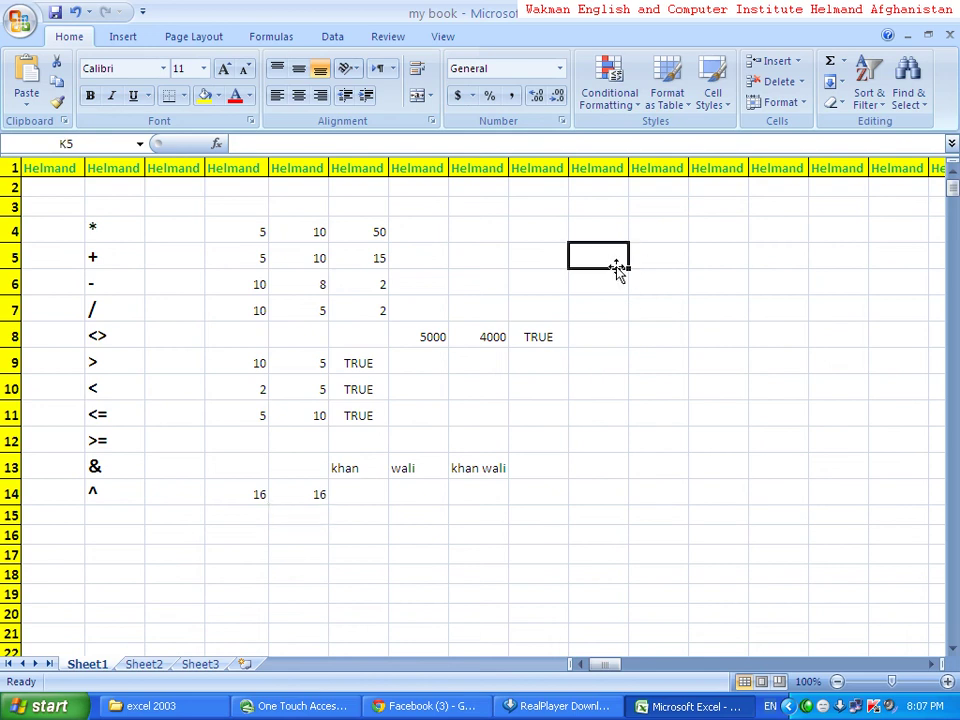
{"action": "type", "text": "wakman"}
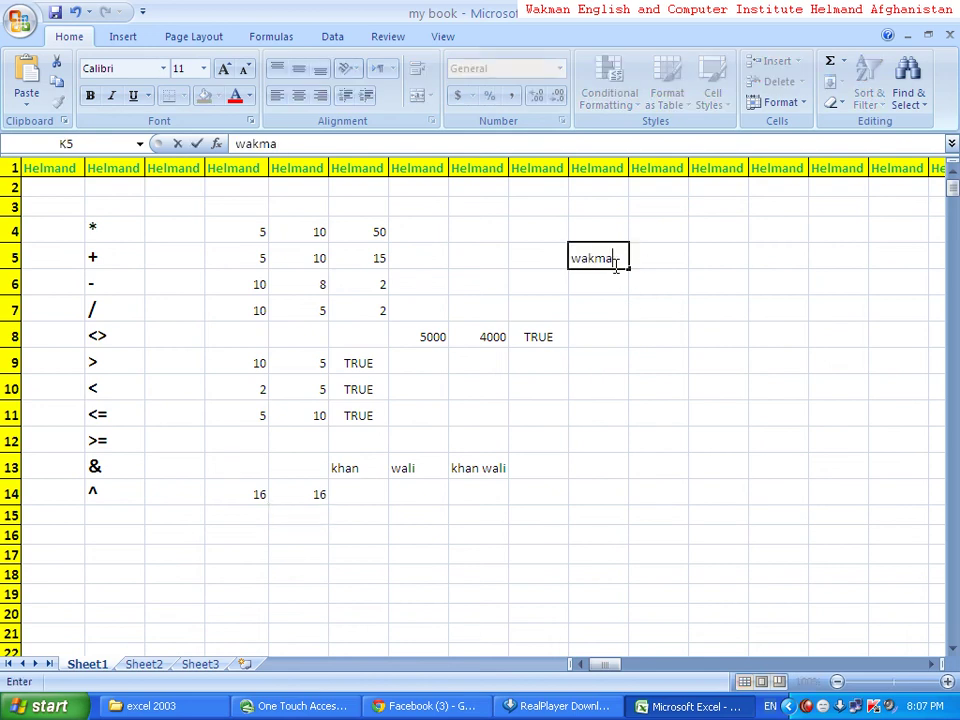
{"action": "key", "text": "Return"}
{"action": "type", "text": "khan"}
{"action": "key", "text": "Return"}
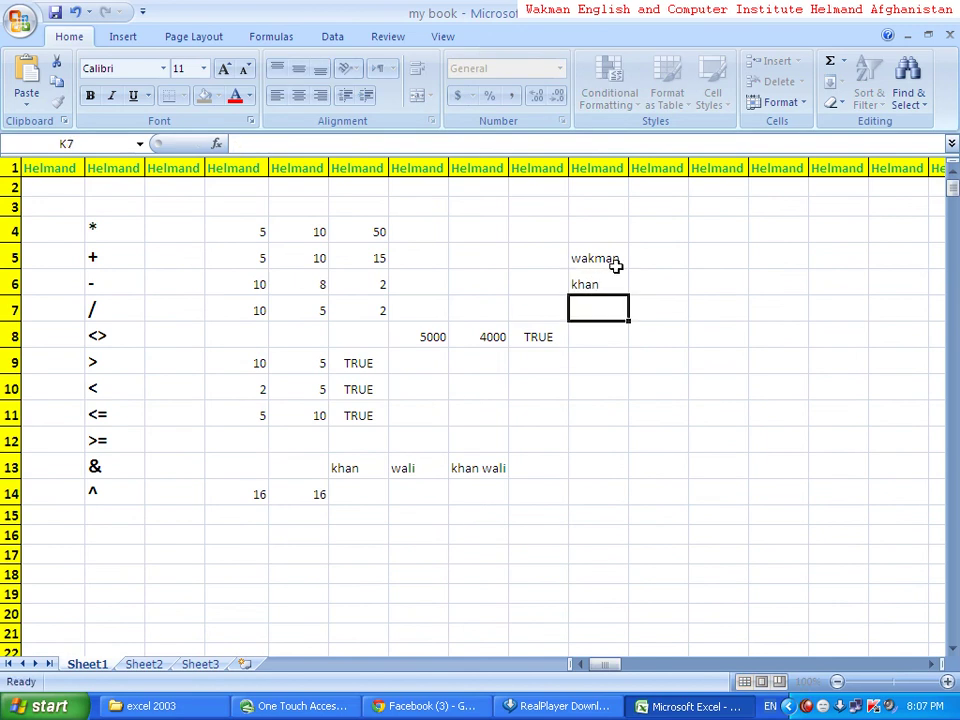
{"action": "type", "text": "wahid"}
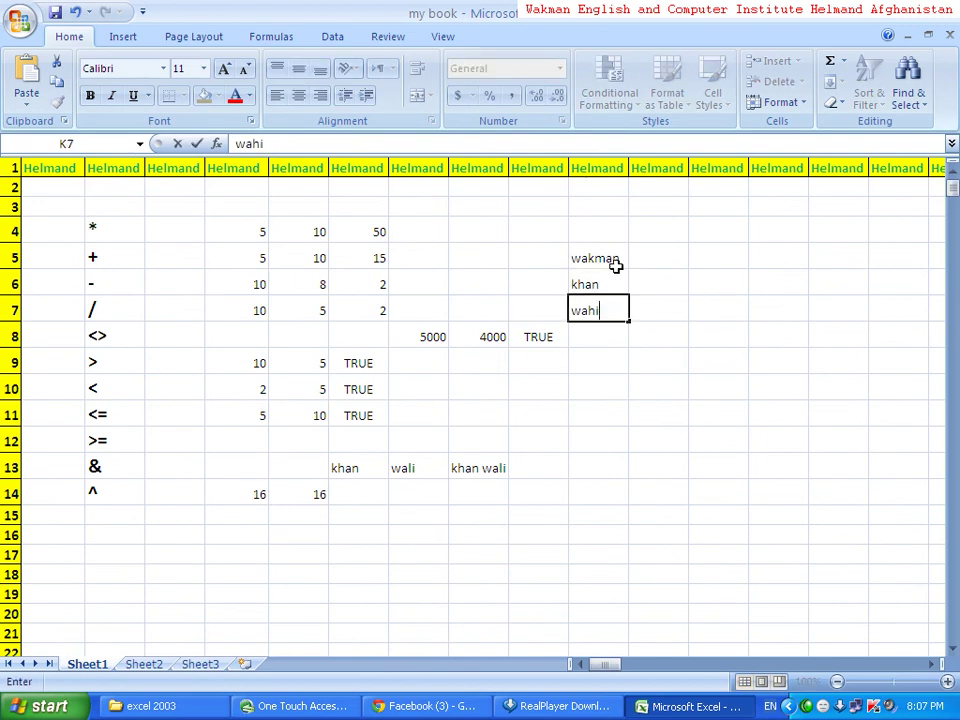
{"action": "key", "text": "Return"}
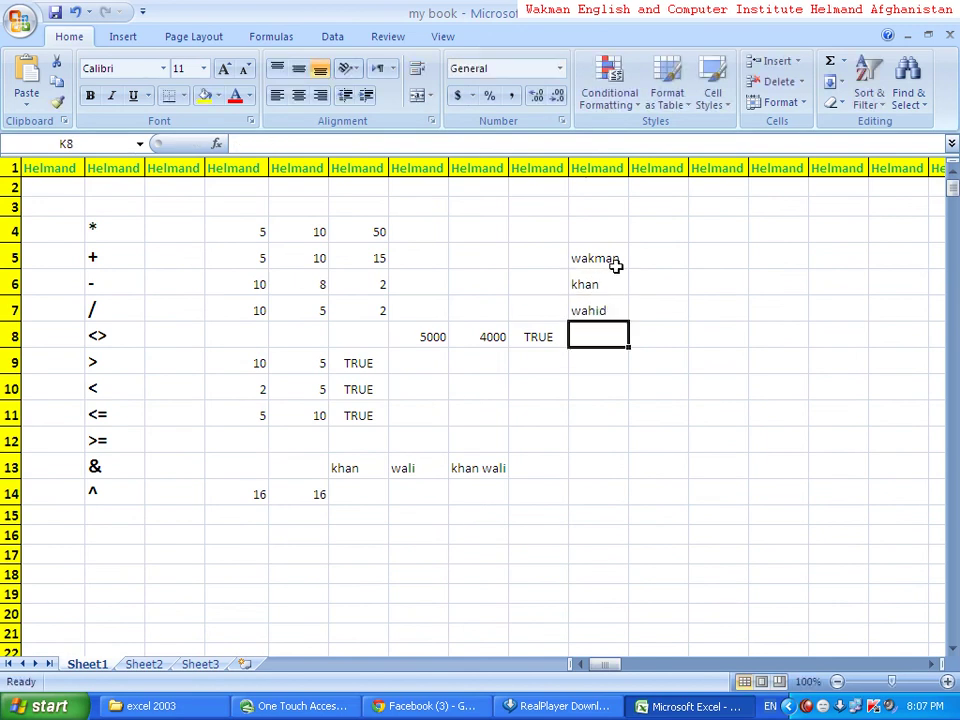
- Add noor in K8 and select K9
{"action": "type", "text": "noor"}
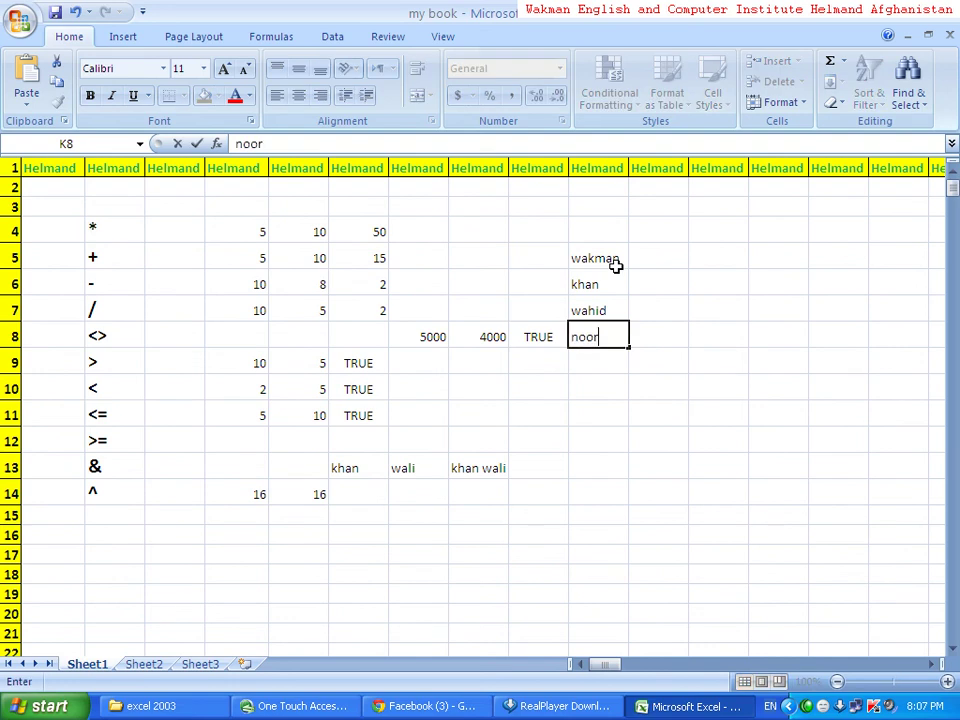
{"action": "key", "text": "Return"}
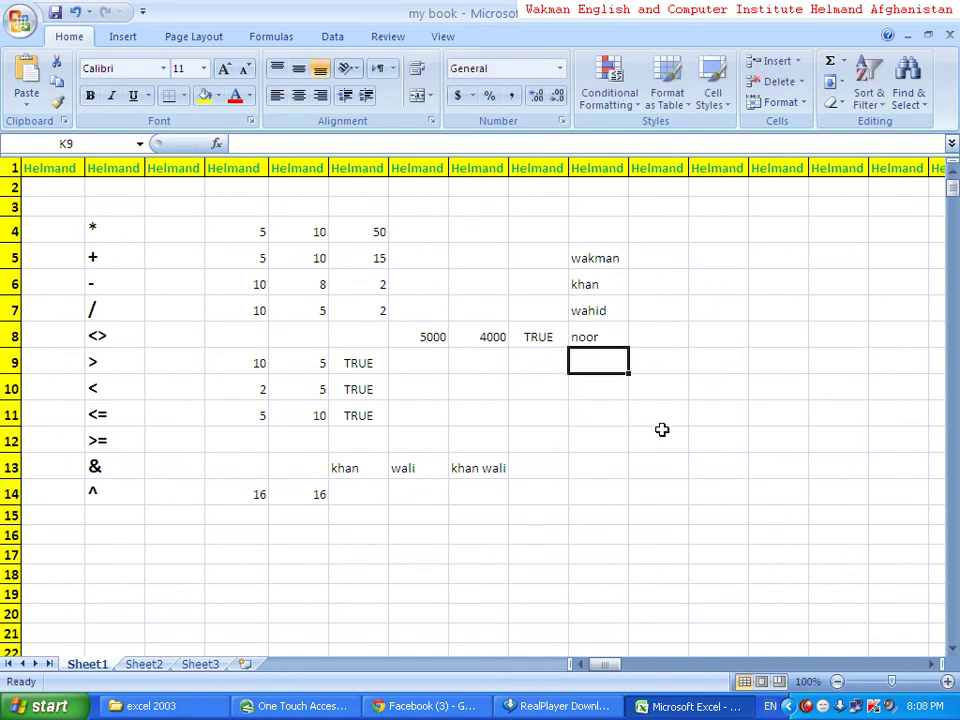
{"action": "left_click", "coordinate": [620, 387]}
{"action": "left_click", "coordinate": [611, 358]}
- Enter =PROPER(K5) in K10 so it displays Wakman
{"action": "left_click", "coordinate": [604, 420]}
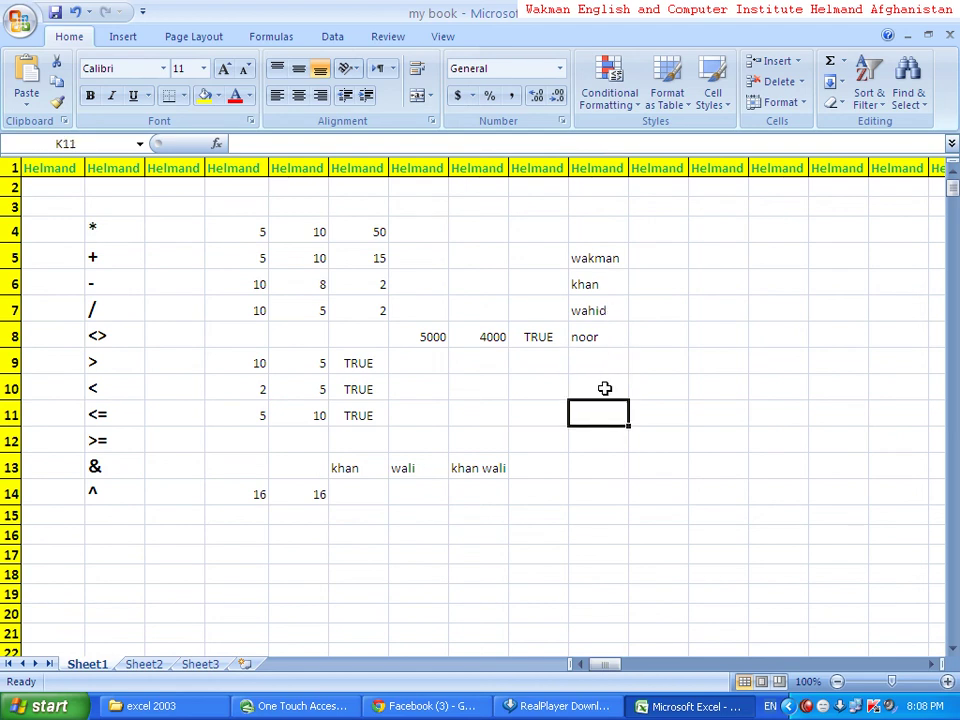
{"action": "left_click", "coordinate": [604, 389]}
{"action": "type", "text": "="}
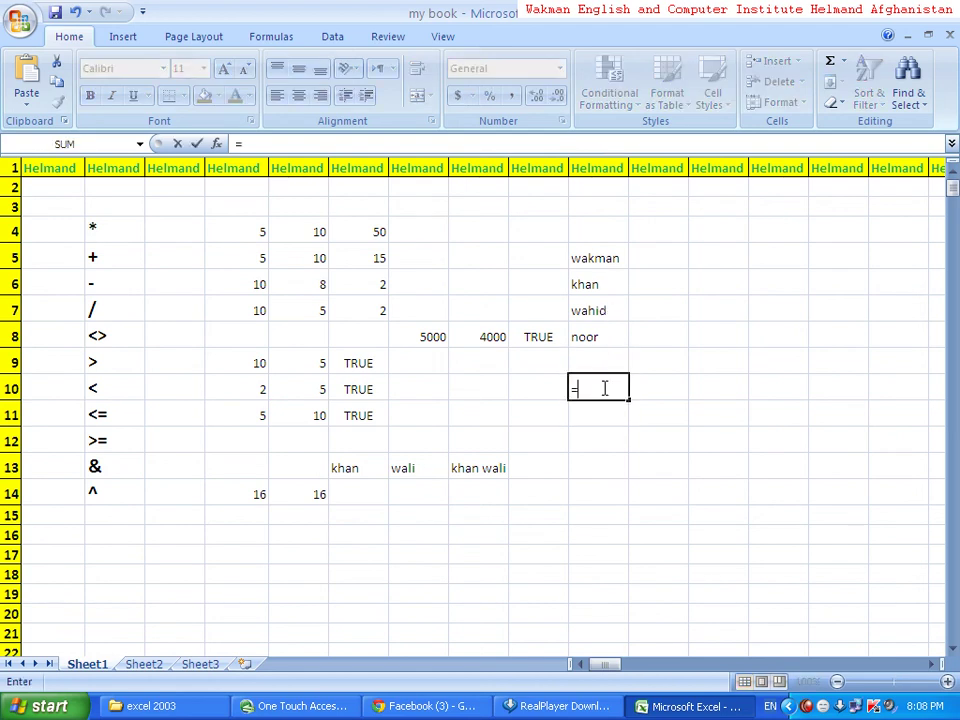
{"action": "type", "text": "po"}
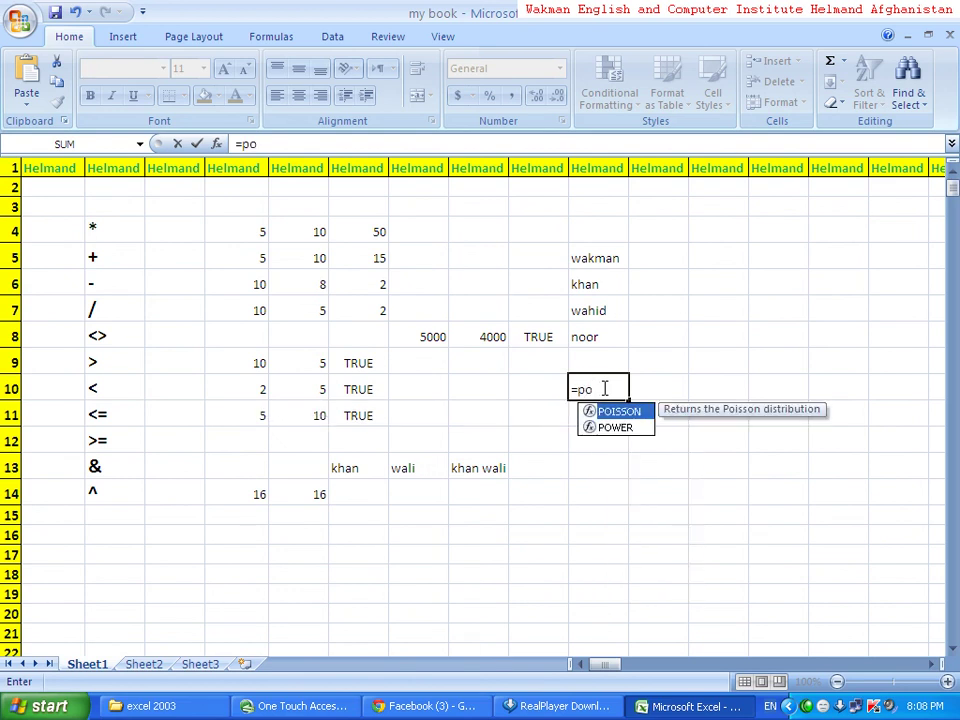
{"action": "key", "text": "BackSpace"}
{"action": "type", "text": "roper"}
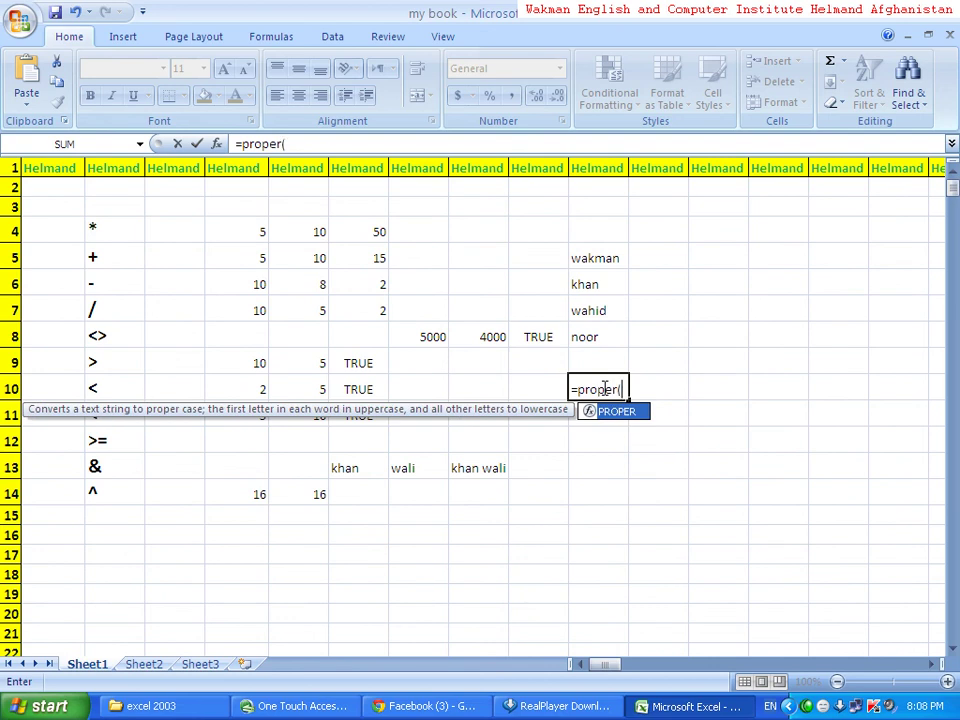
{"action": "type", "text": "("}
{"action": "left_click", "coordinate": [607, 257]}
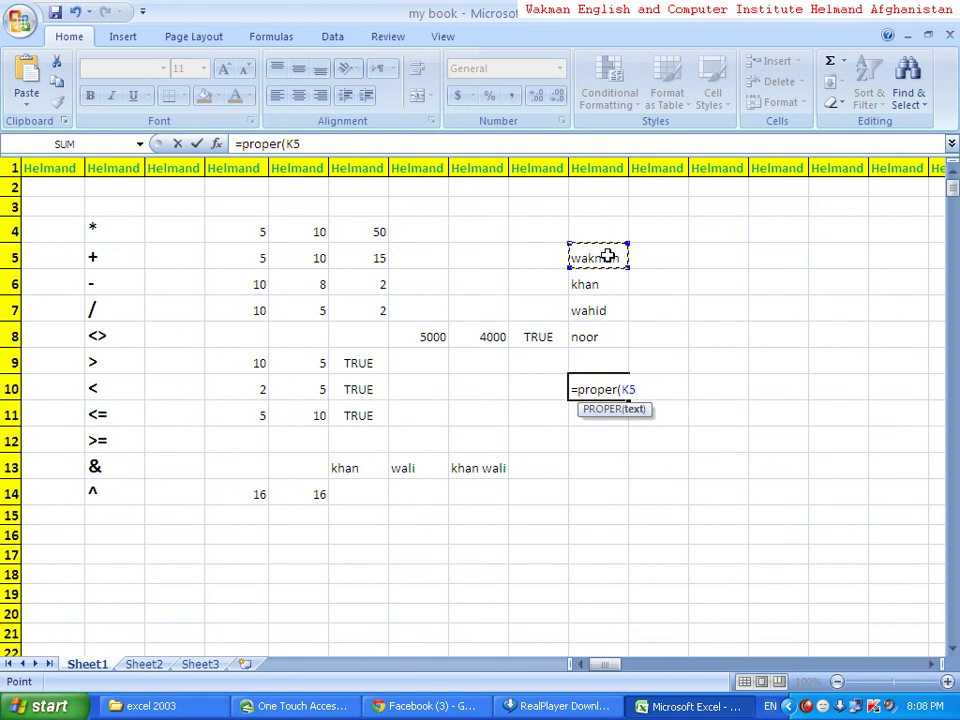
{"action": "type", "text": ")"}
{"action": "key", "text": "Return"}
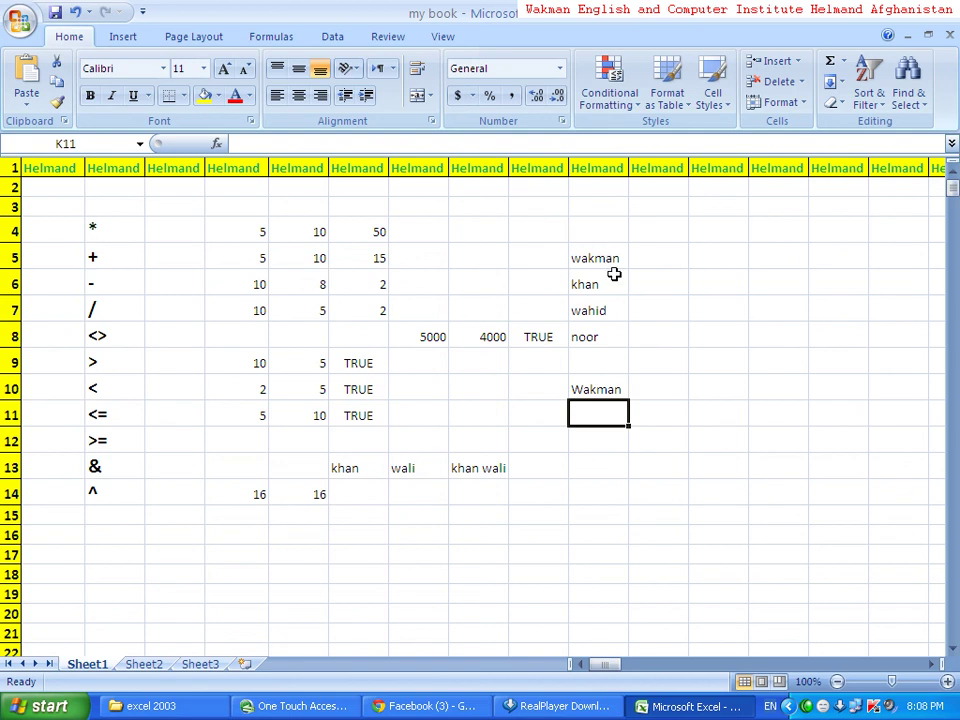
- Fill K10's PROPER formula down to K13, producing Khan, Wahid and Noor
{"action": "left_click", "coordinate": [609, 393]}
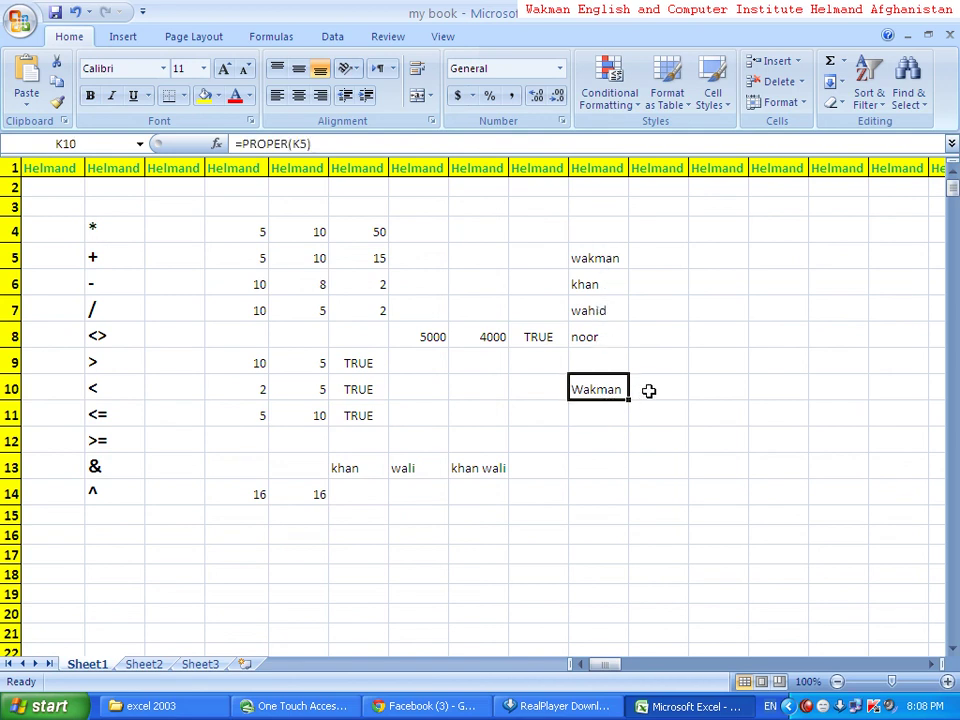
{"action": "left_click_drag", "start_coordinate": [631, 401], "coordinate": [621, 480]}
{"action": "left_click", "coordinate": [621, 514]}
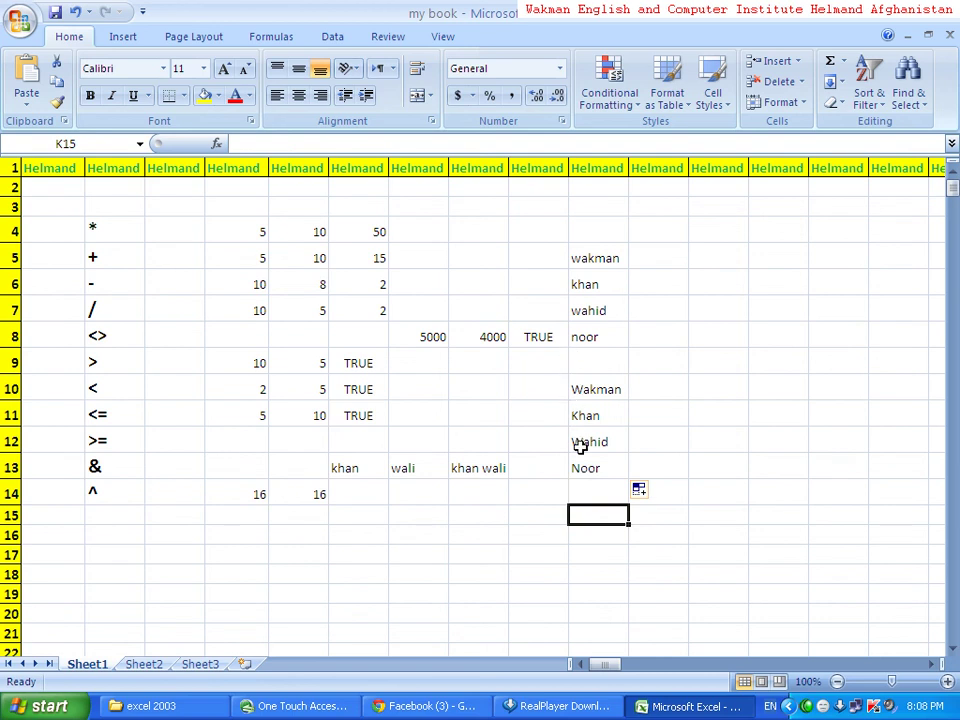
{"action": "left_click", "coordinate": [589, 391]}
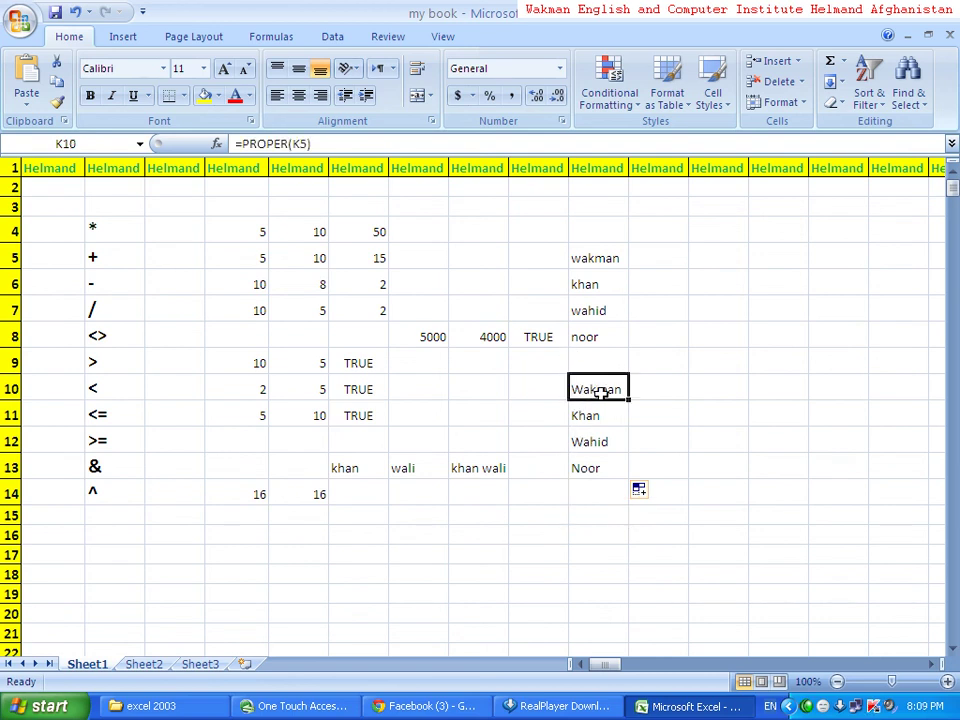
{"action": "double_click", "coordinate": [597, 391]}
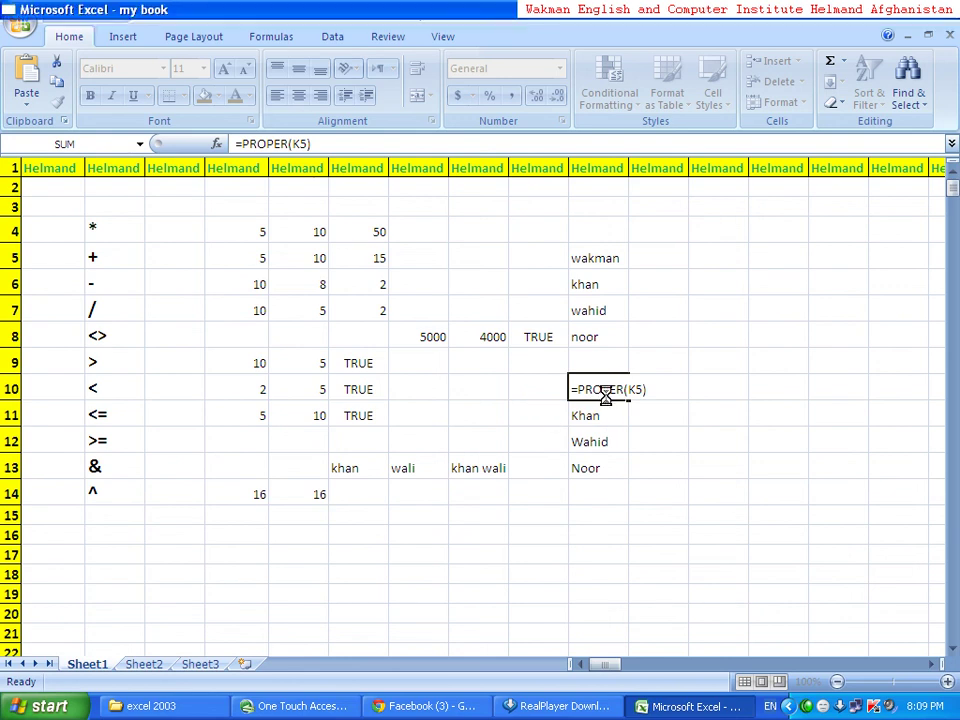
- Change K10's formula from PROPER to =LOWER(K5) in the formula bar
{"action": "key", "text": "Return"}
{"action": "left_click", "coordinate": [594, 392]}
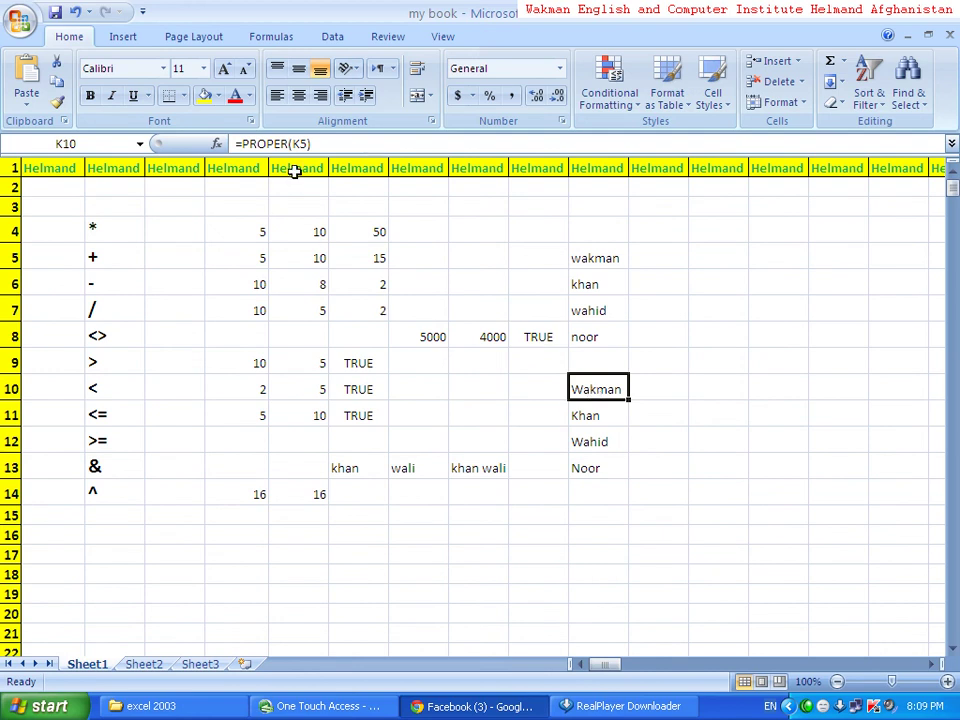
{"action": "left_click", "coordinate": [287, 145]}
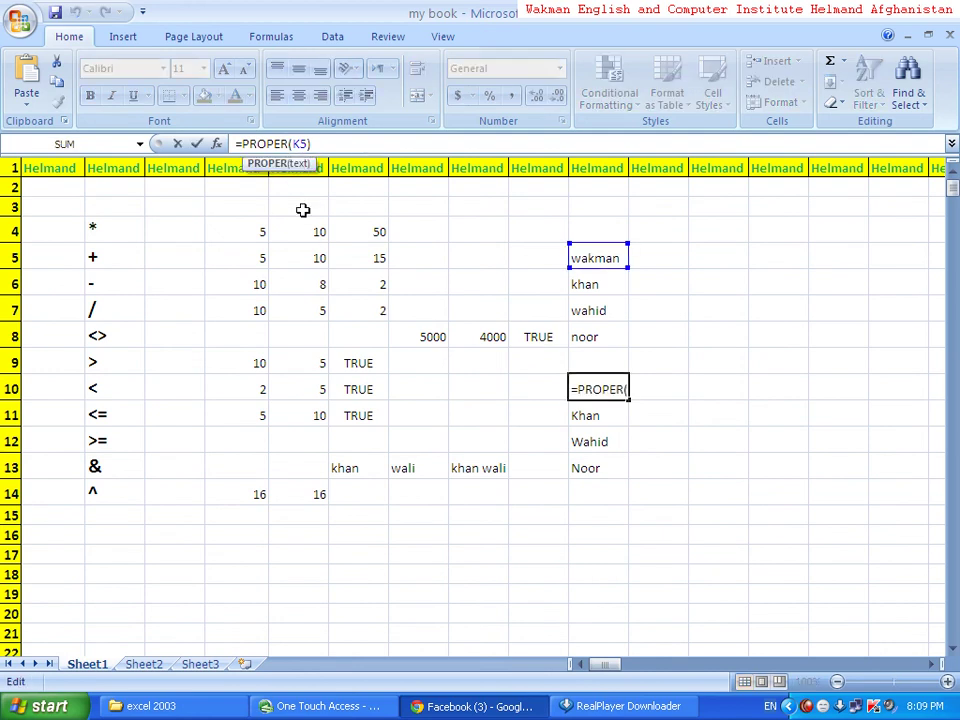
{"action": "key", "text": "BackSpace"}
{"action": "key", "text": "BackSpace"}
{"action": "key", "text": "BackSpace"}
{"action": "key", "text": "BackSpace"}
{"action": "key", "text": "BackSpace"}
{"action": "key", "text": "BackSpace"}
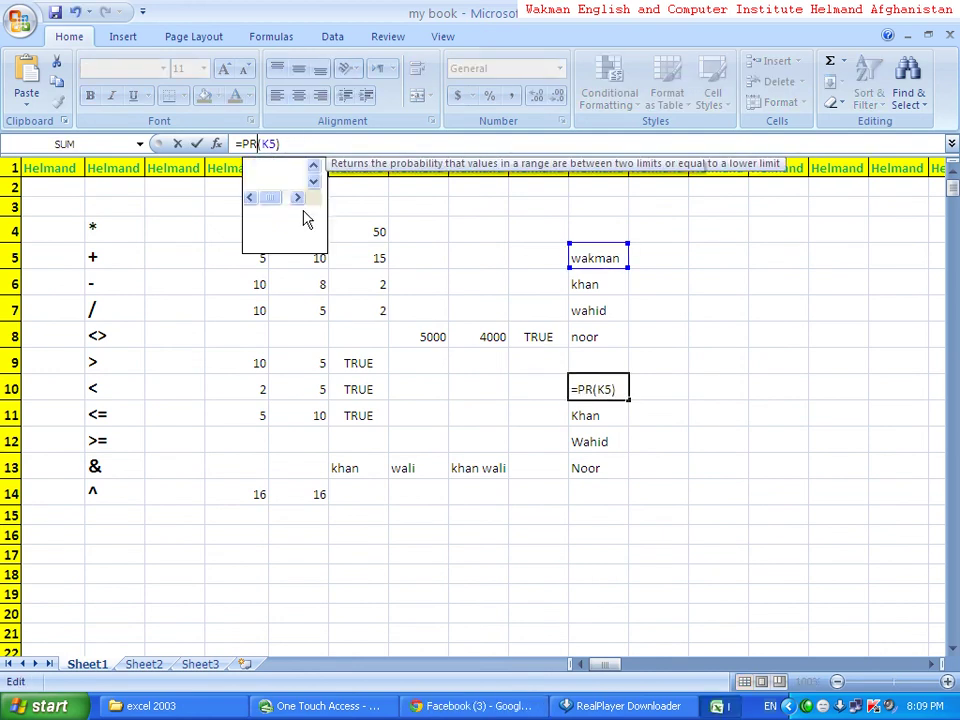
{"action": "type", "text": "low"}
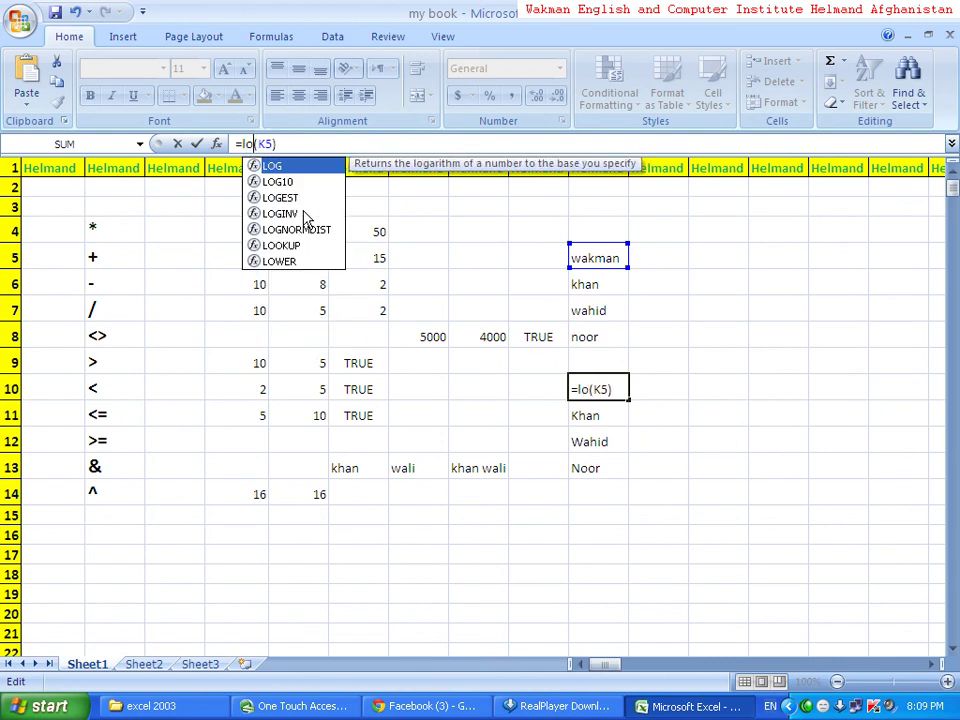
{"action": "type", "text": "er"}
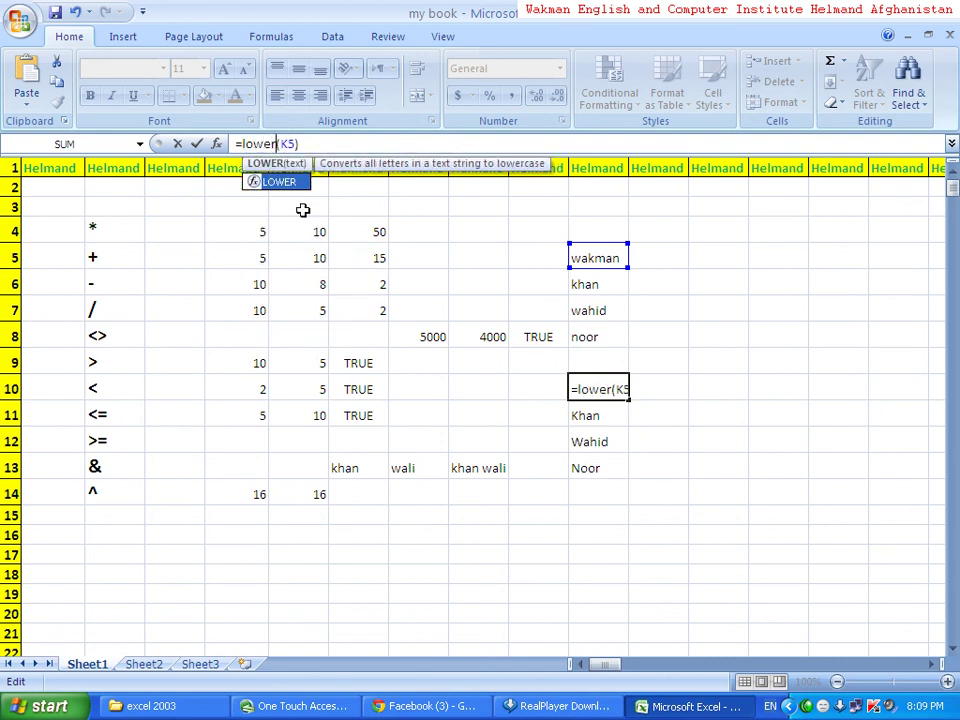
{"action": "key", "text": "Return"}
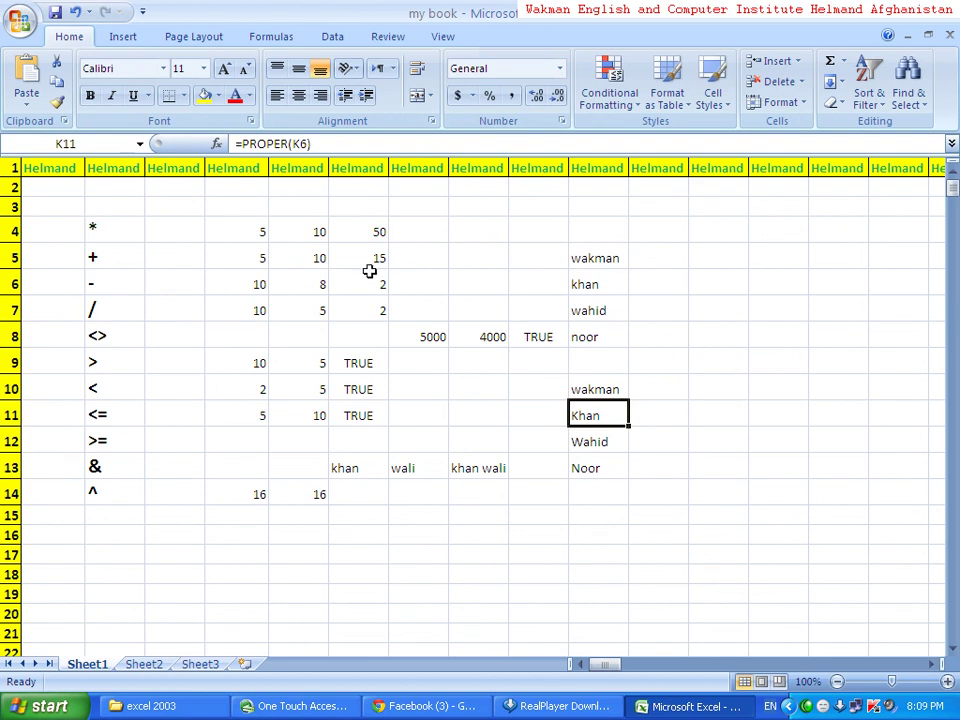
- Fill the LOWER formula from K10 down to K13, showing wakman, khan, wahid, noor
{"action": "left_click", "coordinate": [608, 391]}
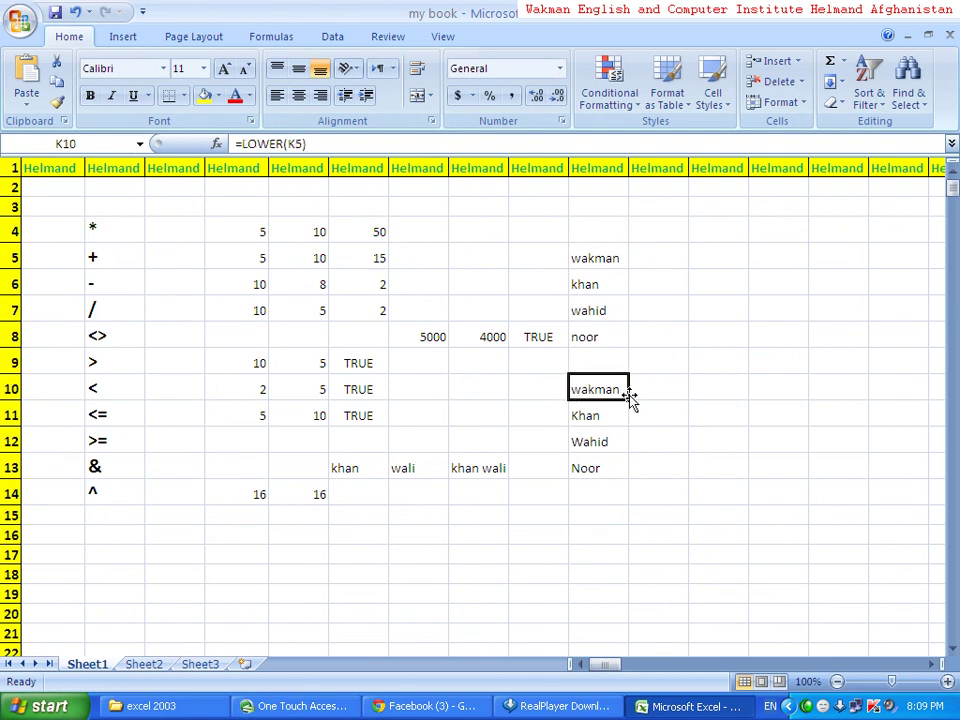
{"action": "left_click_drag", "start_coordinate": [631, 401], "coordinate": [628, 478]}
{"action": "left_click", "coordinate": [598, 553]}
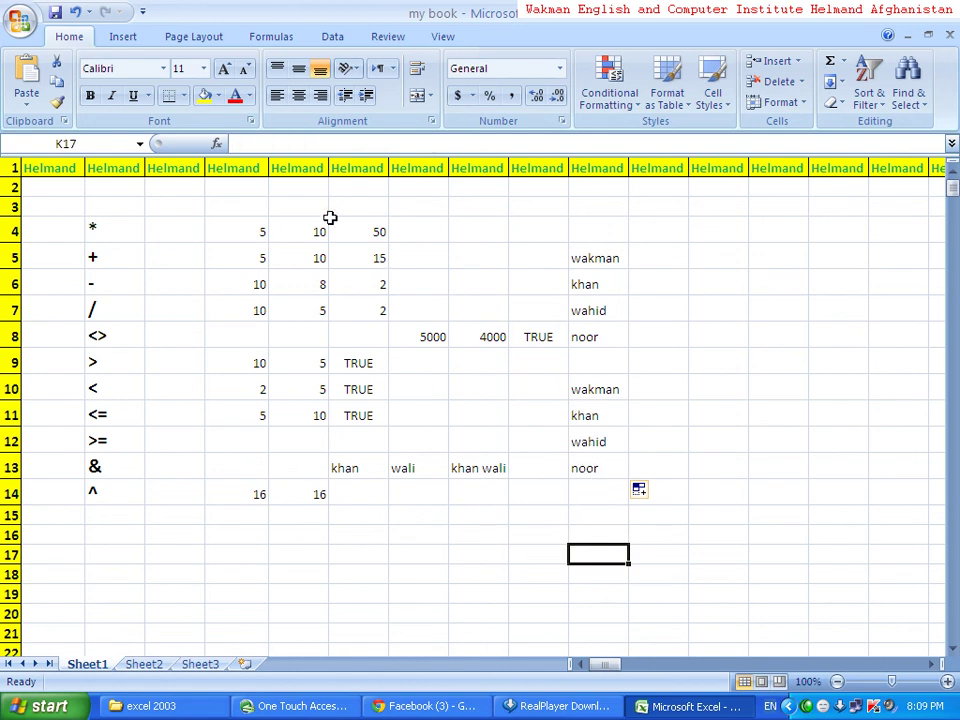
{"action": "left_click", "coordinate": [580, 388]}
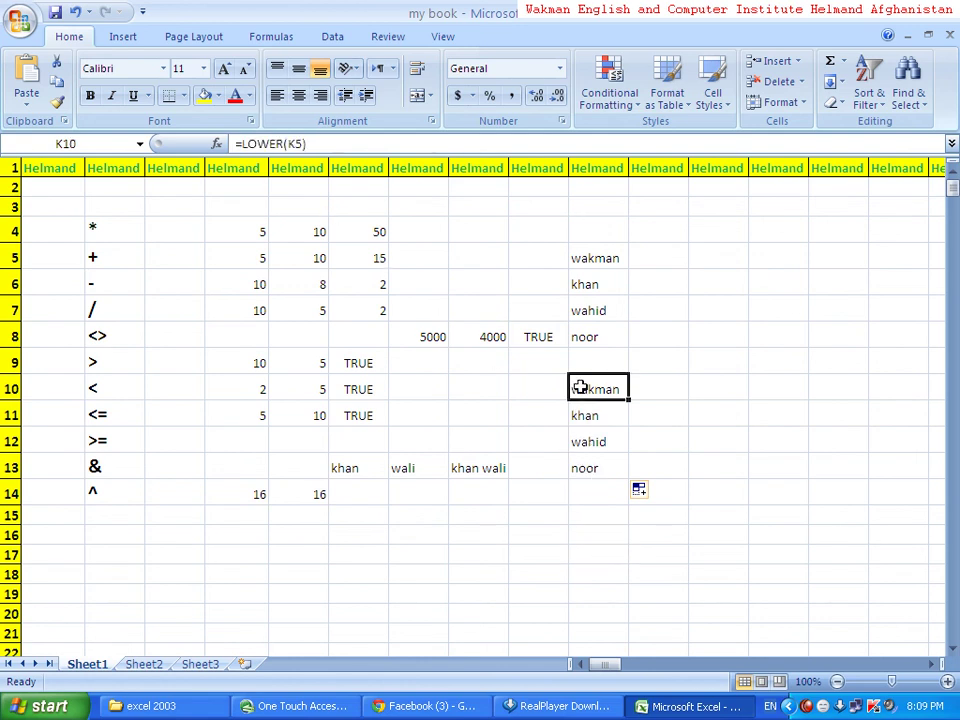
- Change K10 to =UPPER(K5) and fill it to K13, giving WAKMAN, KHAN, WAHID, NOOR
{"action": "left_click", "coordinate": [283, 143]}
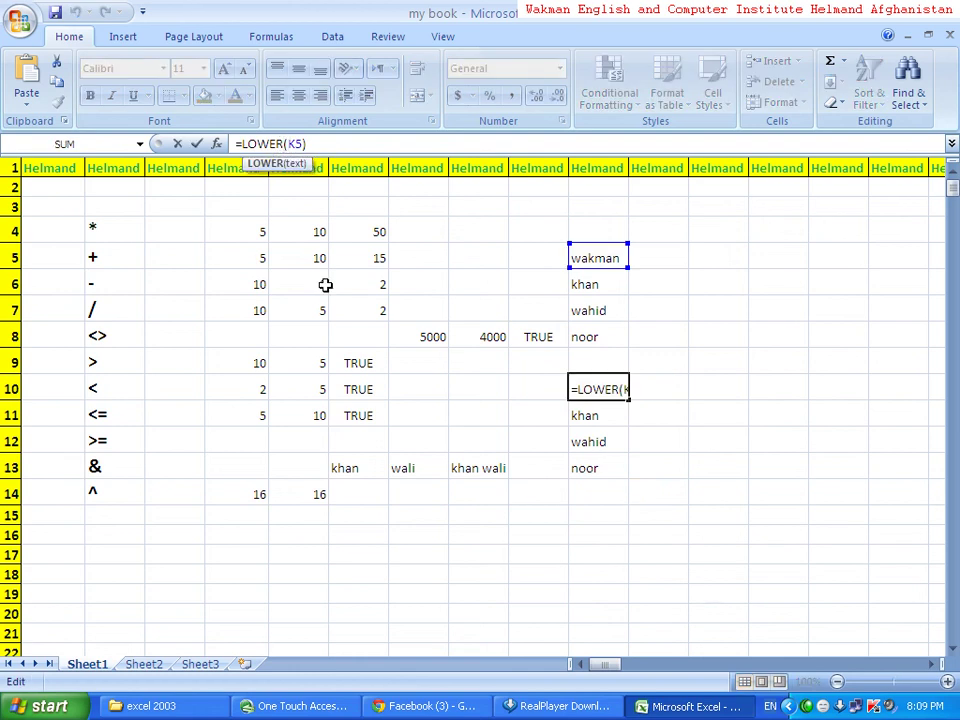
{"action": "key", "text": "BackSpace"}
{"action": "key", "text": "BackSpace"}
{"action": "key", "text": "BackSpace"}
{"action": "key", "text": "BackSpace"}
{"action": "key", "text": "BackSpace"}
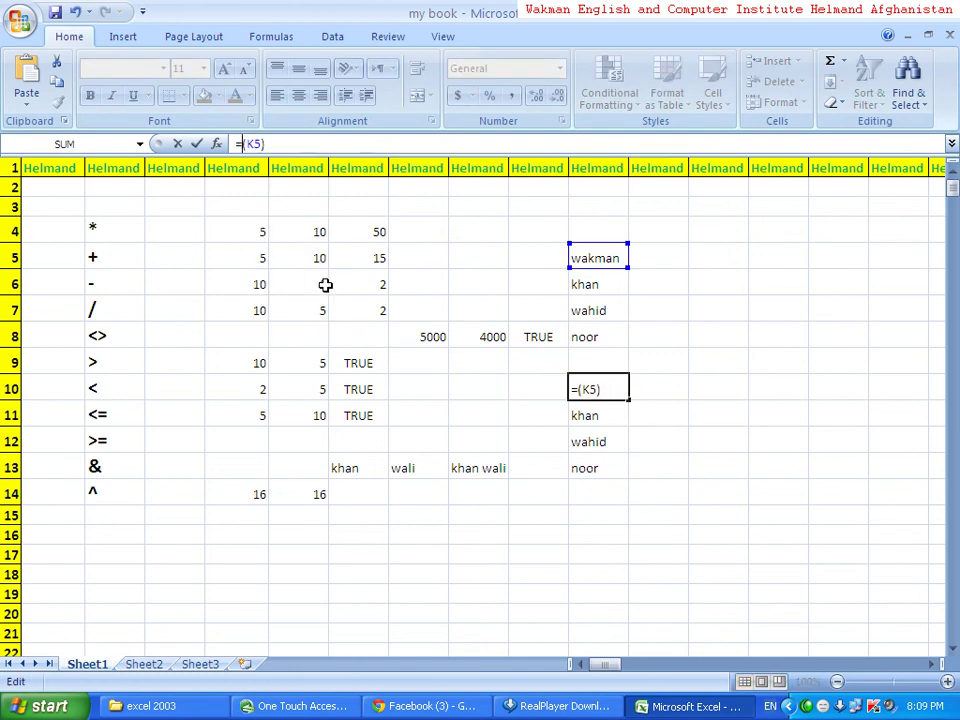
{"action": "type", "text": "upp"}
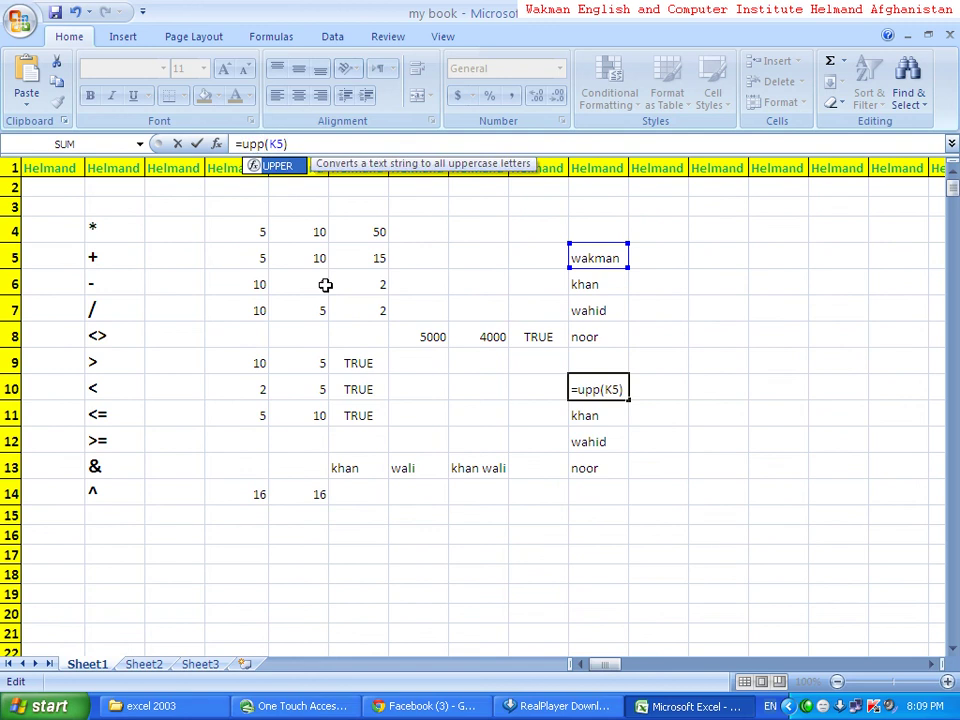
{"action": "type", "text": "er"}
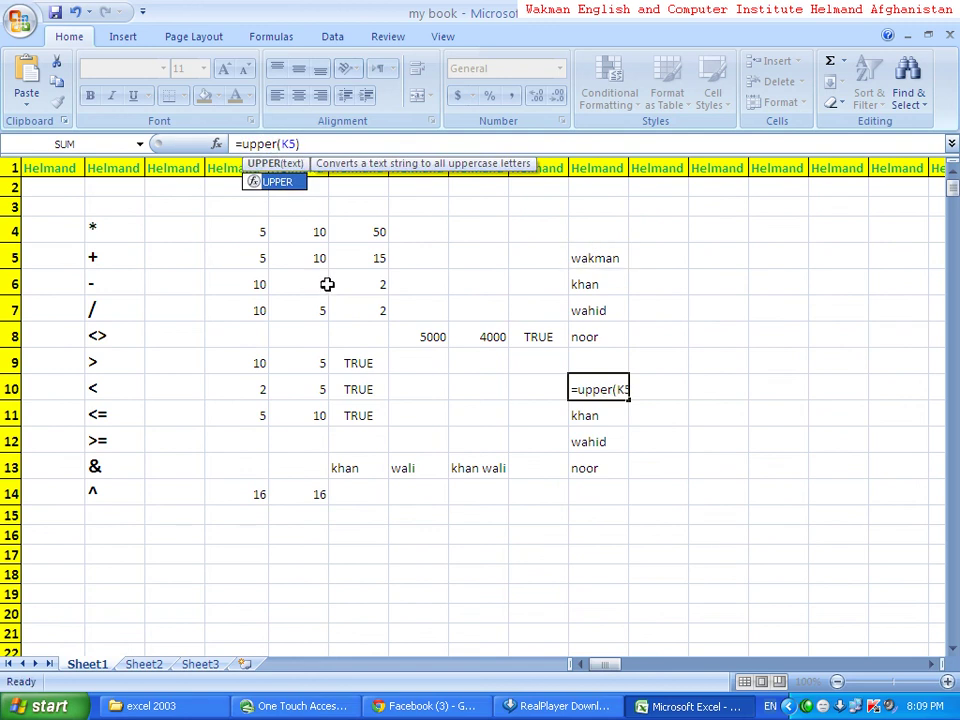
{"action": "key", "text": "Return"}
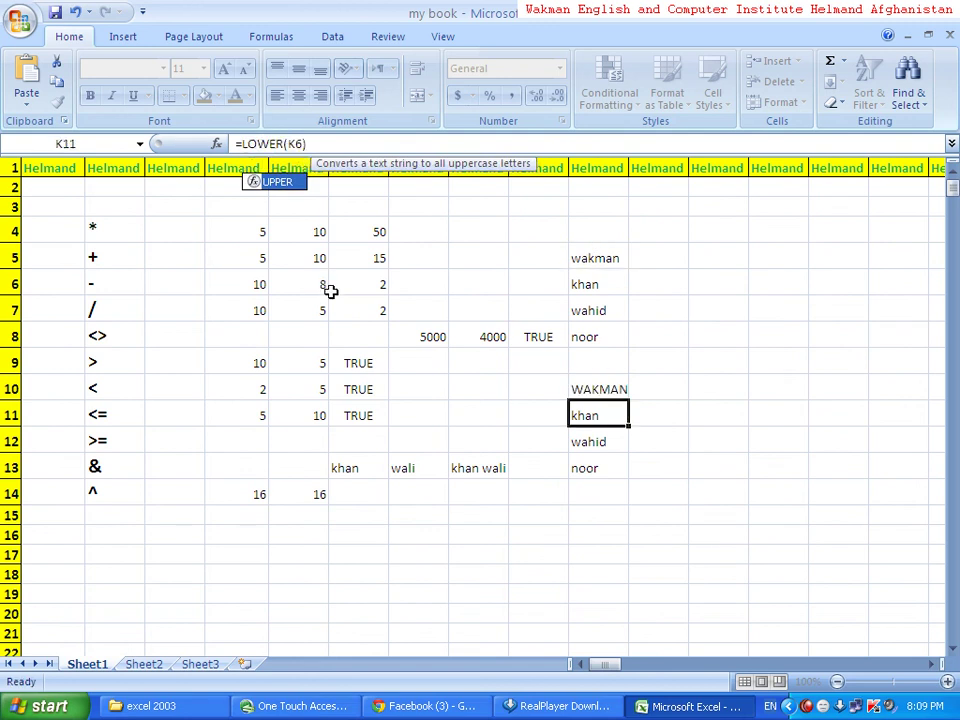
{"action": "left_click", "coordinate": [623, 397]}
{"action": "left_click_drag", "start_coordinate": [626, 400], "coordinate": [622, 470]}
{"action": "left_click", "coordinate": [615, 537]}
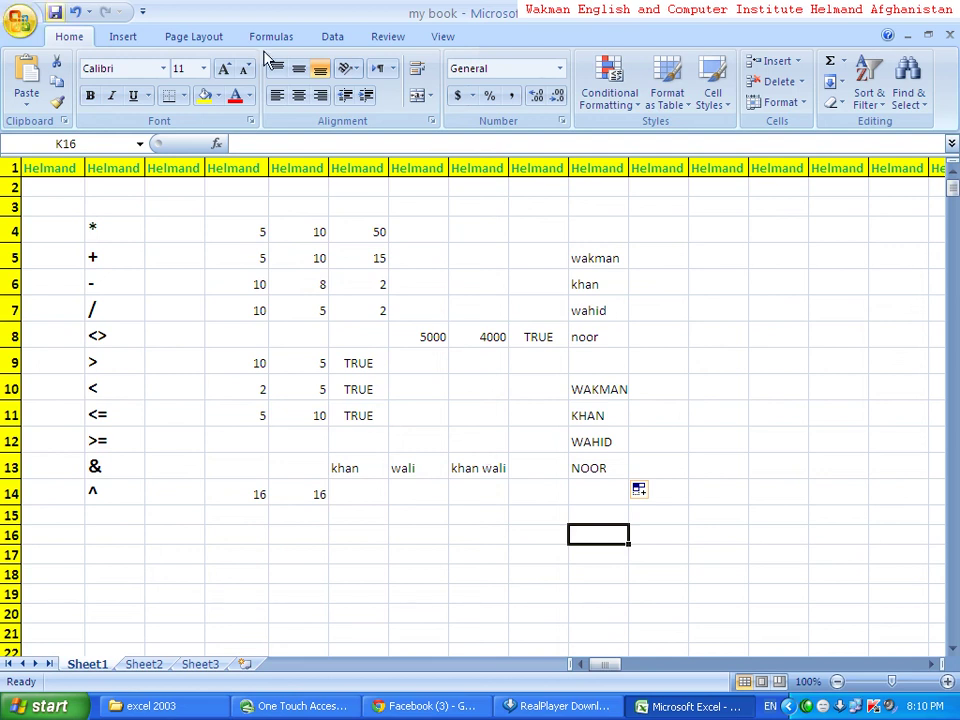
- Switch the ribbon to the Data tab
{"action": "left_click", "coordinate": [345, 38]}
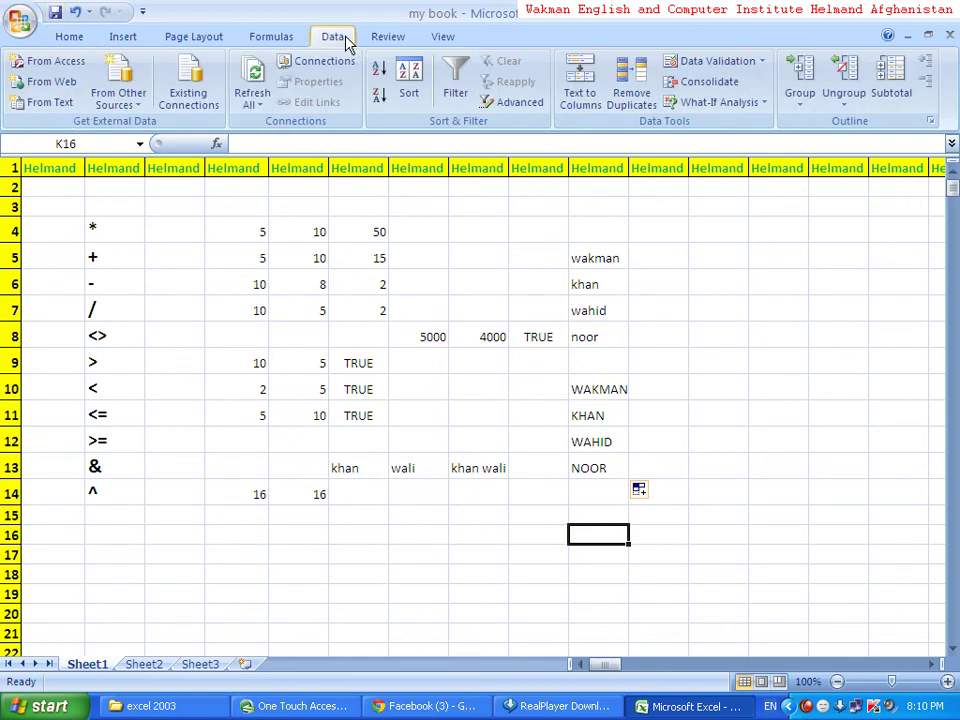